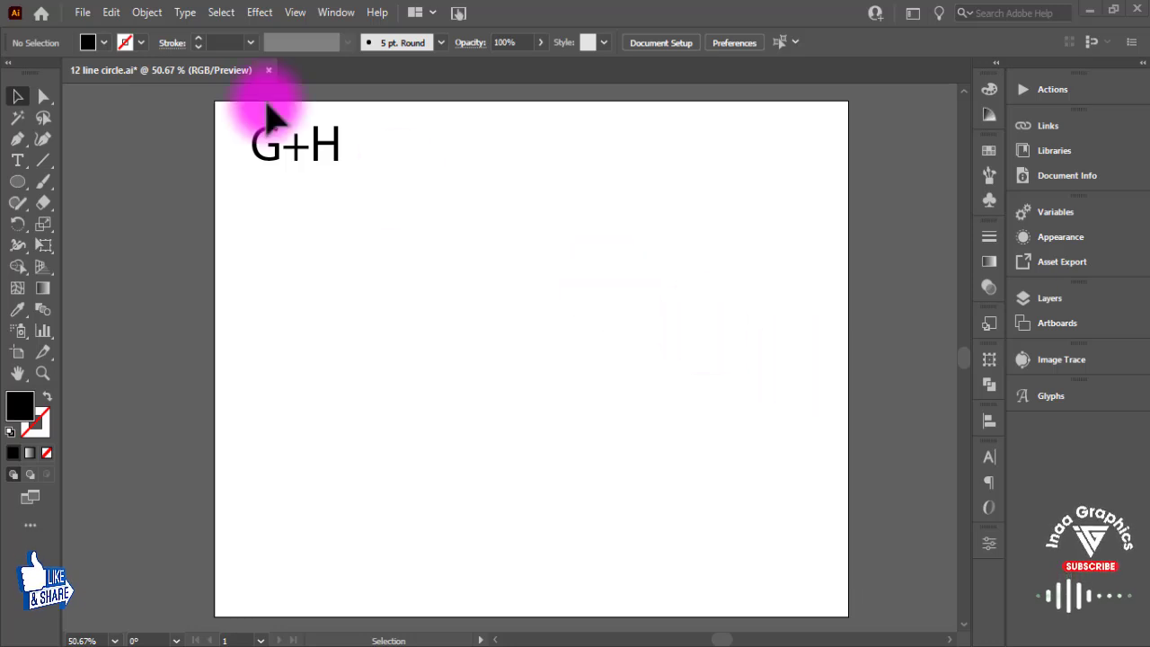
Paste the grid-and-circles group in place and select the whole group
{"action": "left_click", "coordinate": [110, 13]}
{"action": "left_click", "coordinate": [176, 176]}
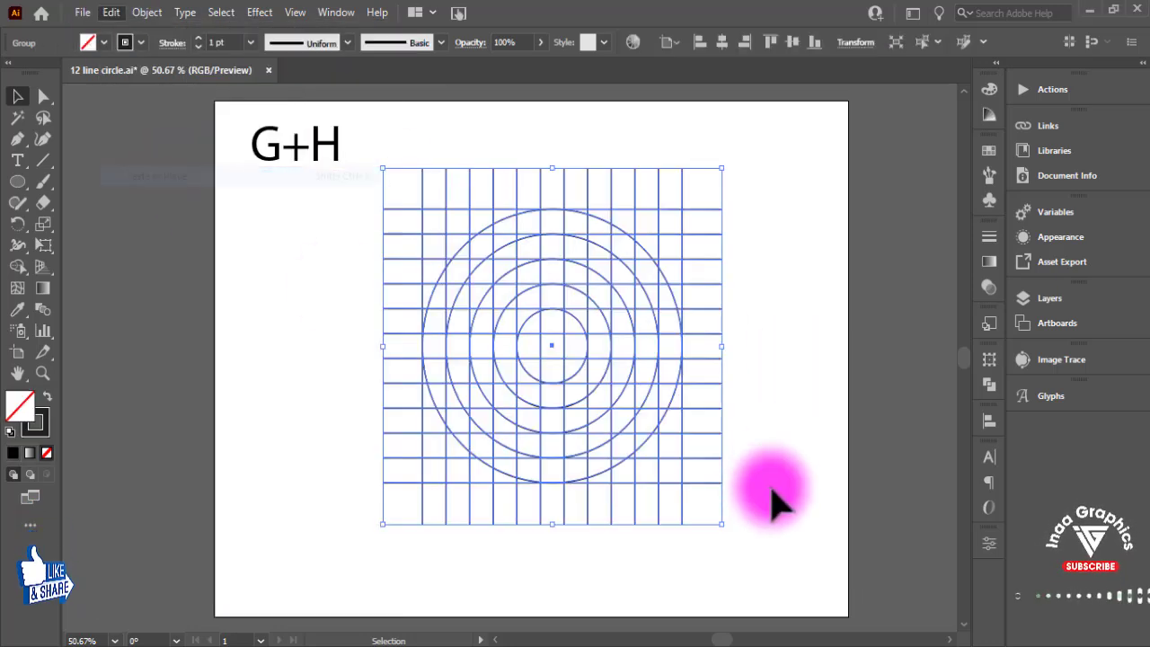
{"action": "left_click", "coordinate": [778, 329]}
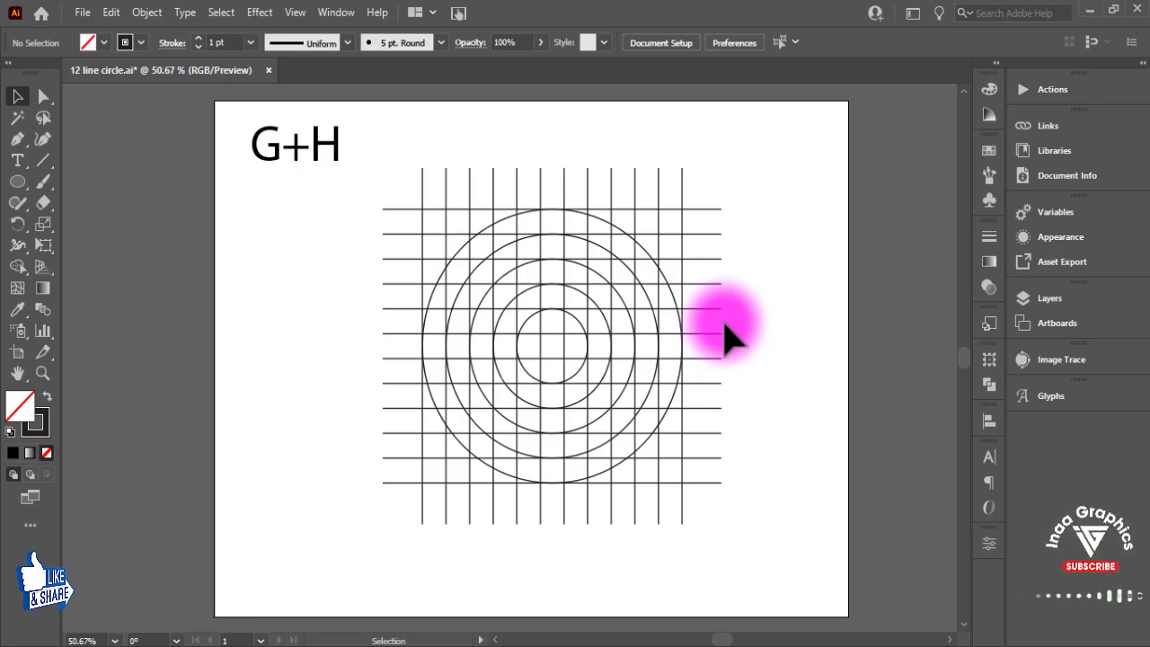
{"action": "left_click_drag", "start_coordinate": [795, 192], "coordinate": [431, 513]}
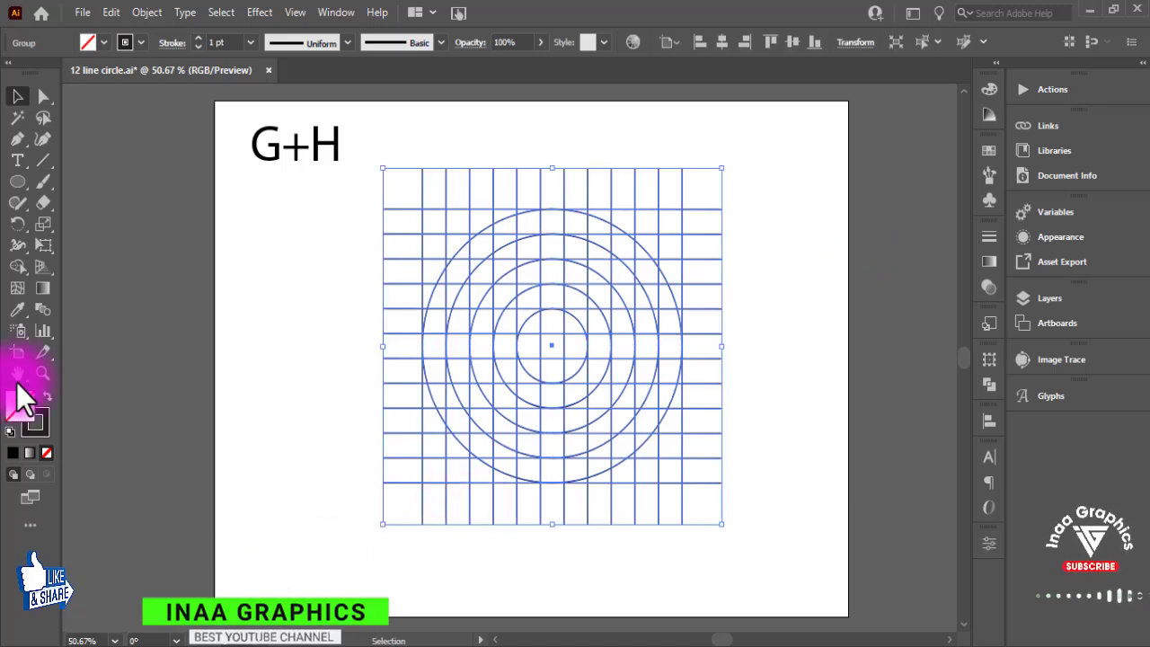
Switch to Shape Builder with a black fill colour
{"action": "left_click", "coordinate": [18, 264]}
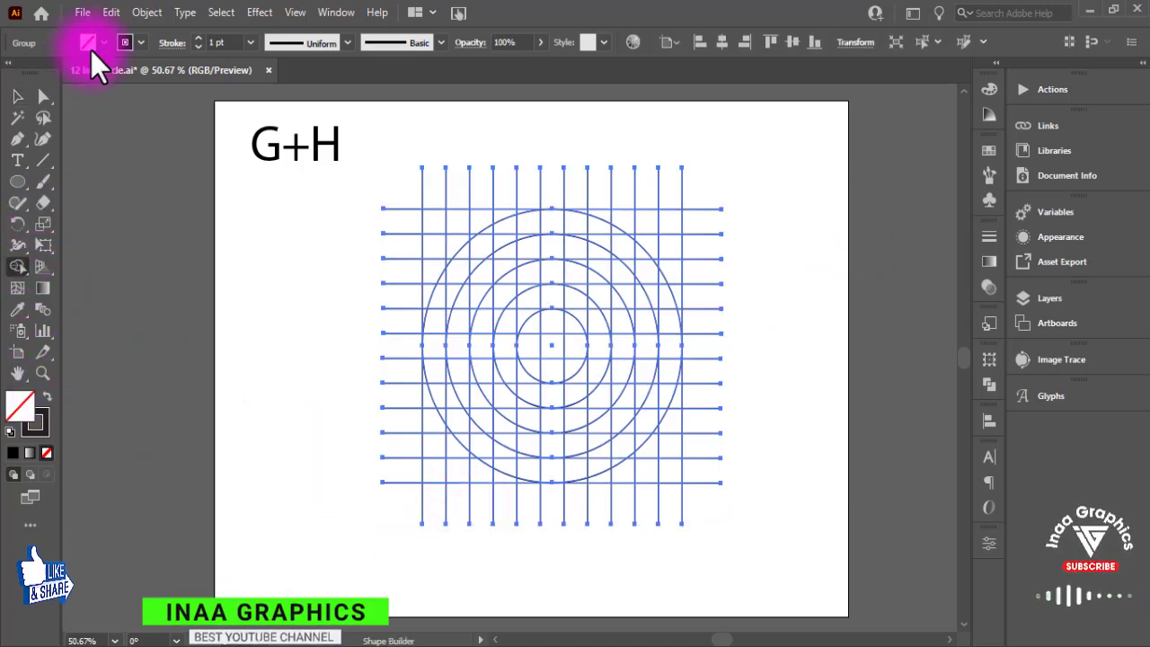
{"action": "left_click", "coordinate": [88, 42]}
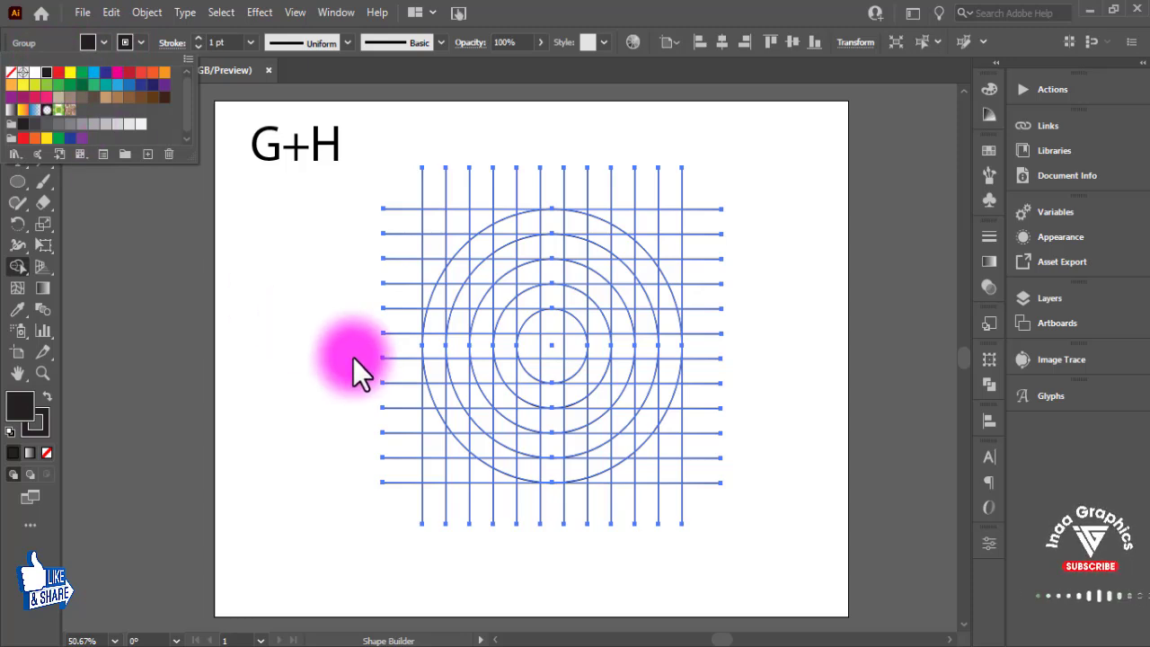
{"action": "left_click", "coordinate": [521, 223]}
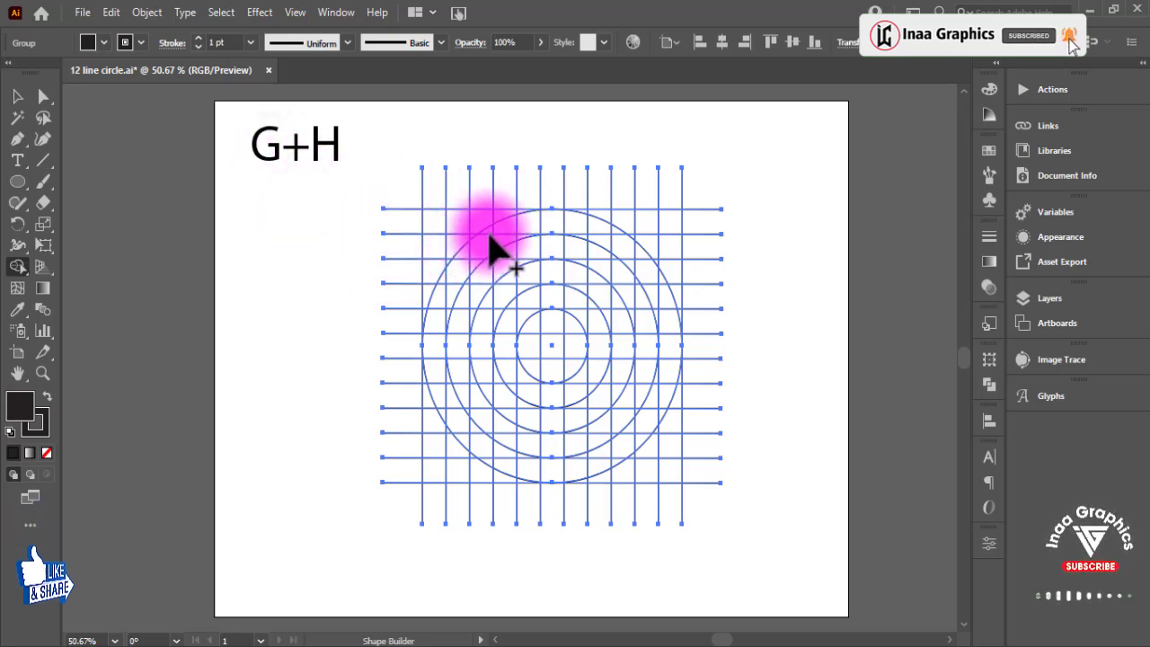
Merge the grid cells along the outer curve and inner stem into a solid black G
{"action": "left_click_drag", "start_coordinate": [528, 226], "coordinate": [494, 452]}
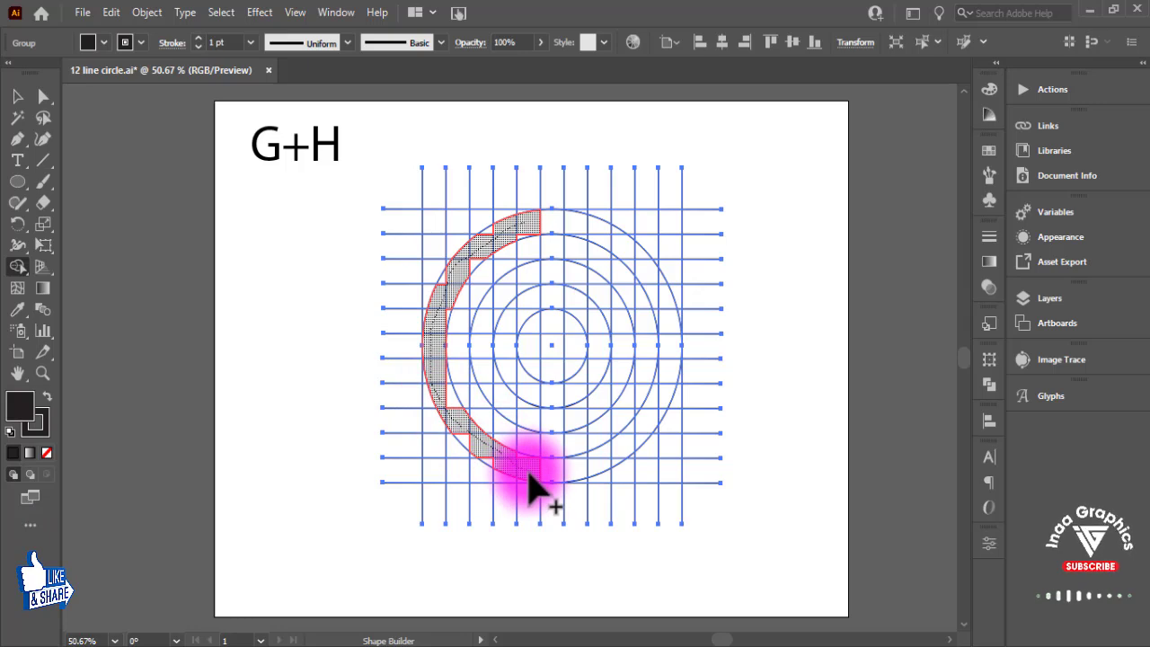
{"action": "left_click_drag", "start_coordinate": [530, 480], "coordinate": [532, 393]}
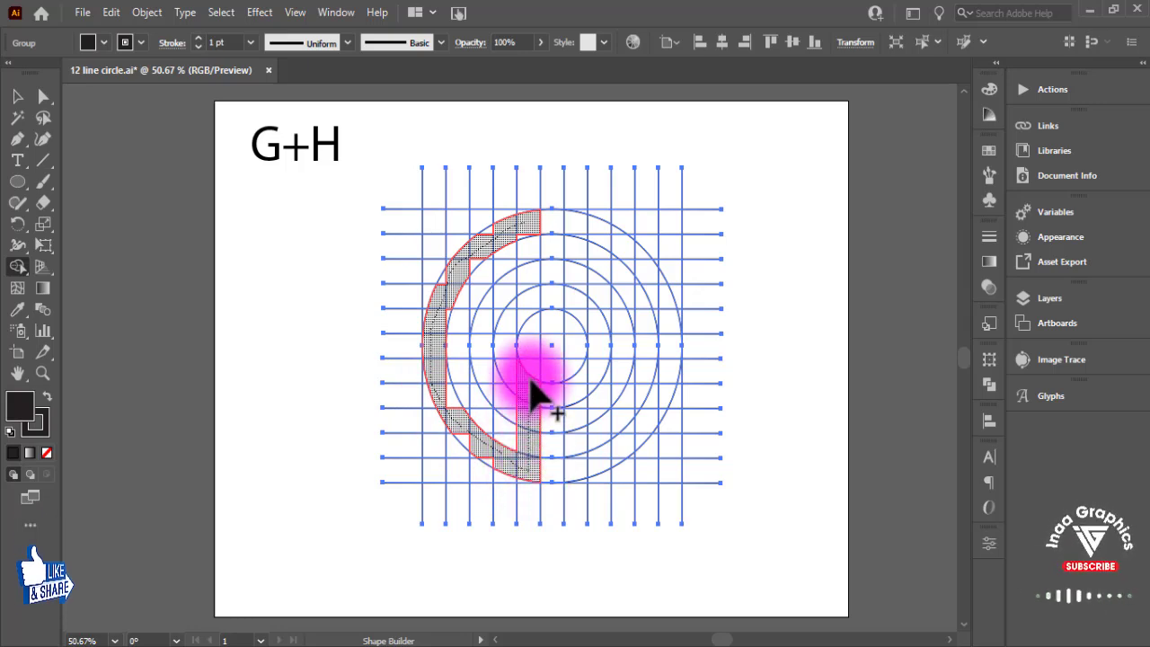
{"action": "left_click_drag", "start_coordinate": [494, 345], "coordinate": [474, 346]}
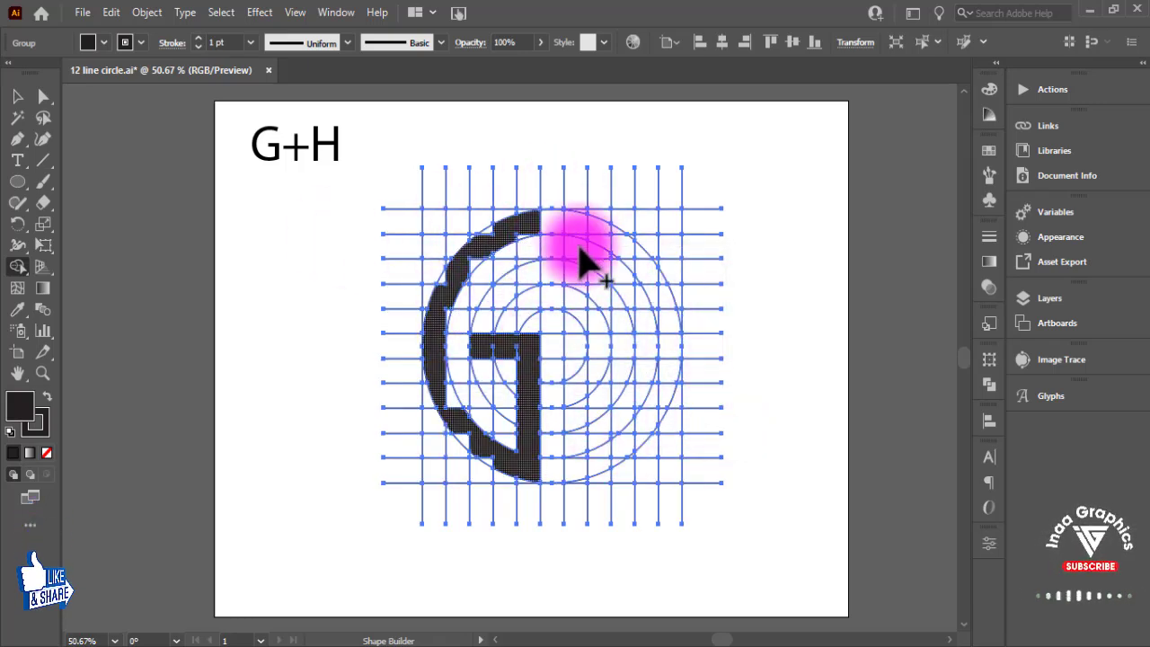
Fill the H's vertical stem and right-hand arc band in black
{"action": "left_click_drag", "start_coordinate": [575, 236], "coordinate": [576, 481]}
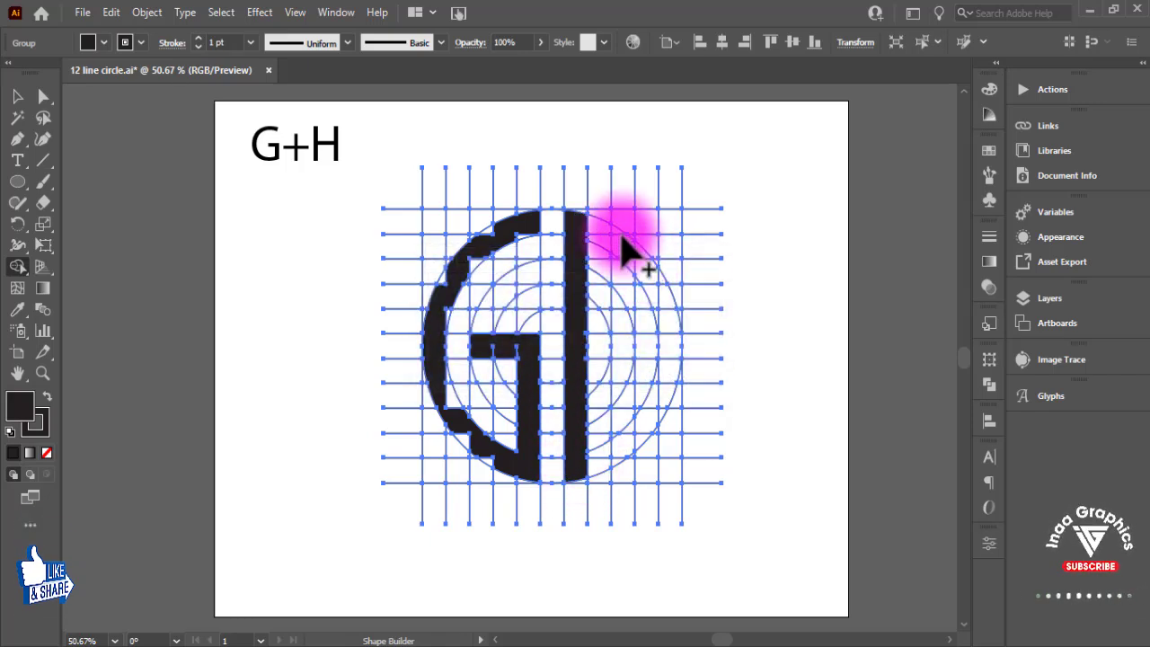
{"action": "left_click_drag", "start_coordinate": [622, 236], "coordinate": [655, 285]}
{"action": "key", "text": "ctrl+z"}
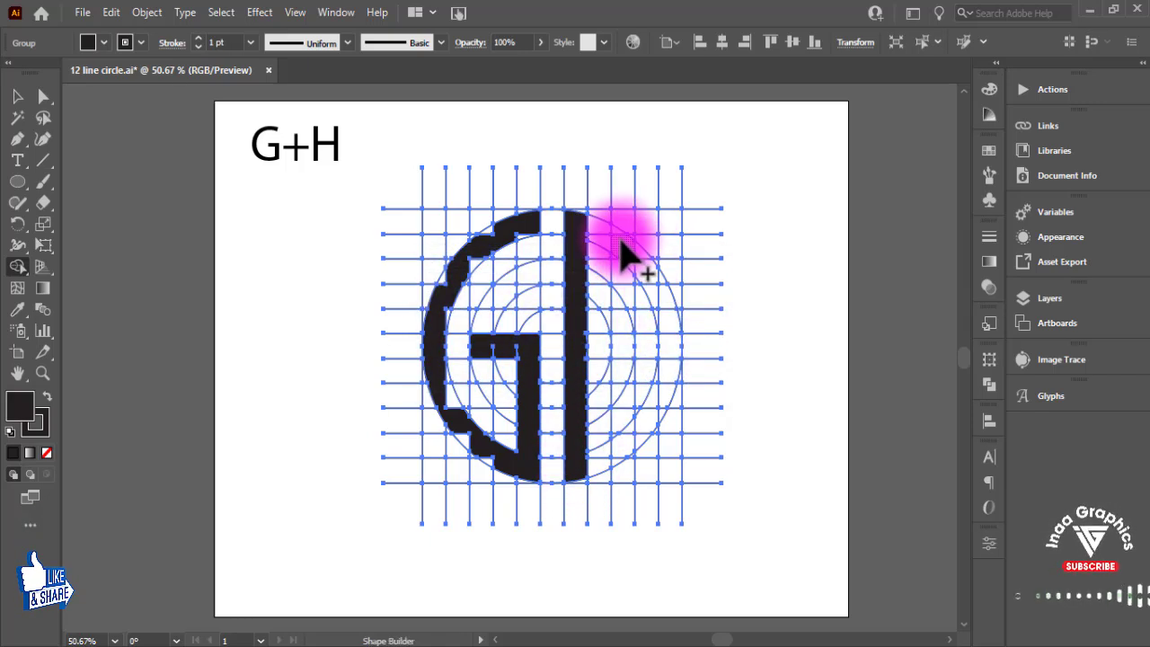
{"action": "left_click_drag", "start_coordinate": [664, 328], "coordinate": [656, 402]}
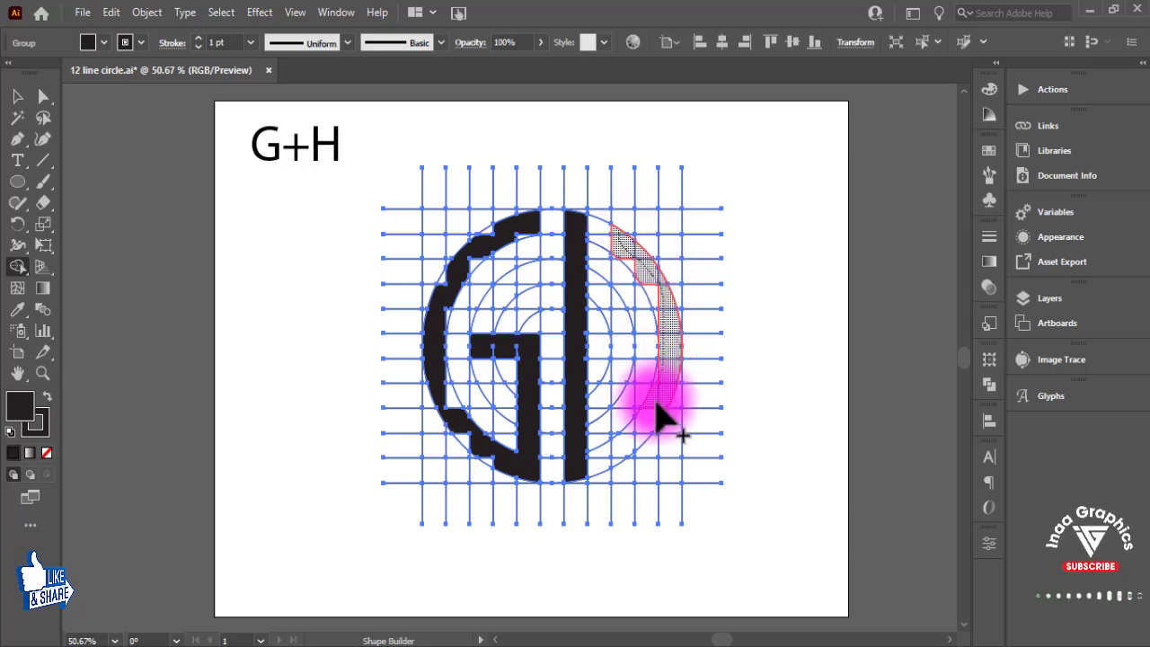
{"action": "mouse_move", "coordinate": [640, 442]}
{"action": "left_mouse_down"}
{"action": "mouse_move", "coordinate": [626, 456]}
{"action": "mouse_move", "coordinate": [716, 342]}
{"action": "left_mouse_up"}
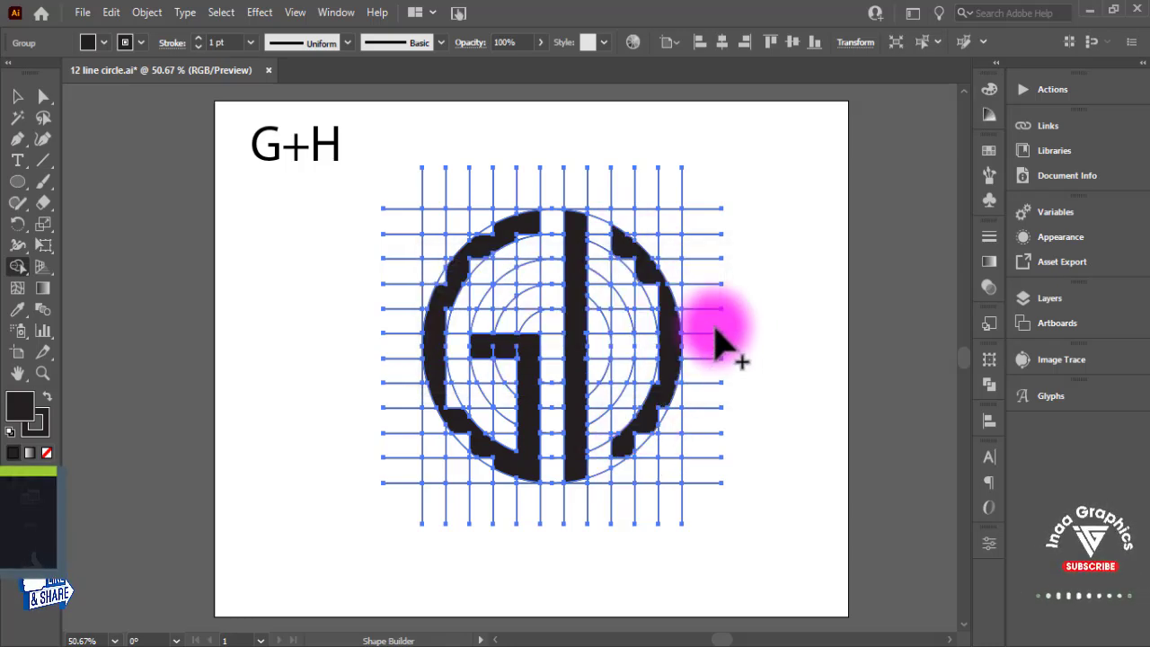
{"action": "key", "text": "ctrl+1"}
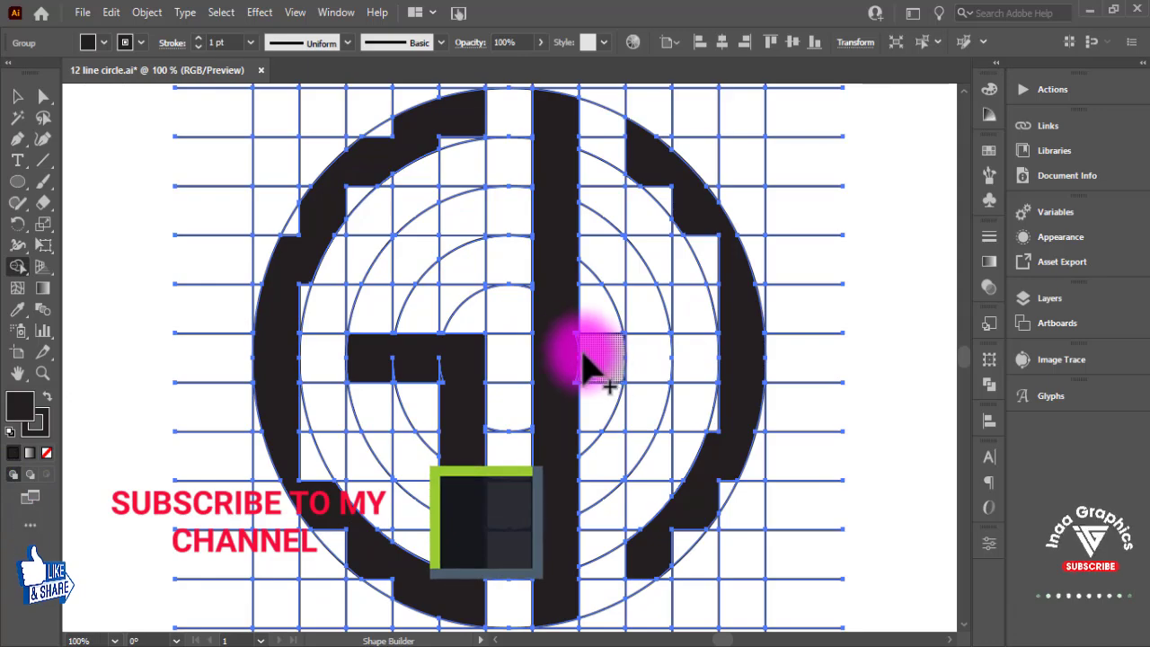
Fill the H crossbar black and smooth the G's stepped lower curve into one arc band
{"action": "left_click_drag", "start_coordinate": [561, 364], "coordinate": [763, 369]}
{"action": "key", "text": "ctrl+plus"}
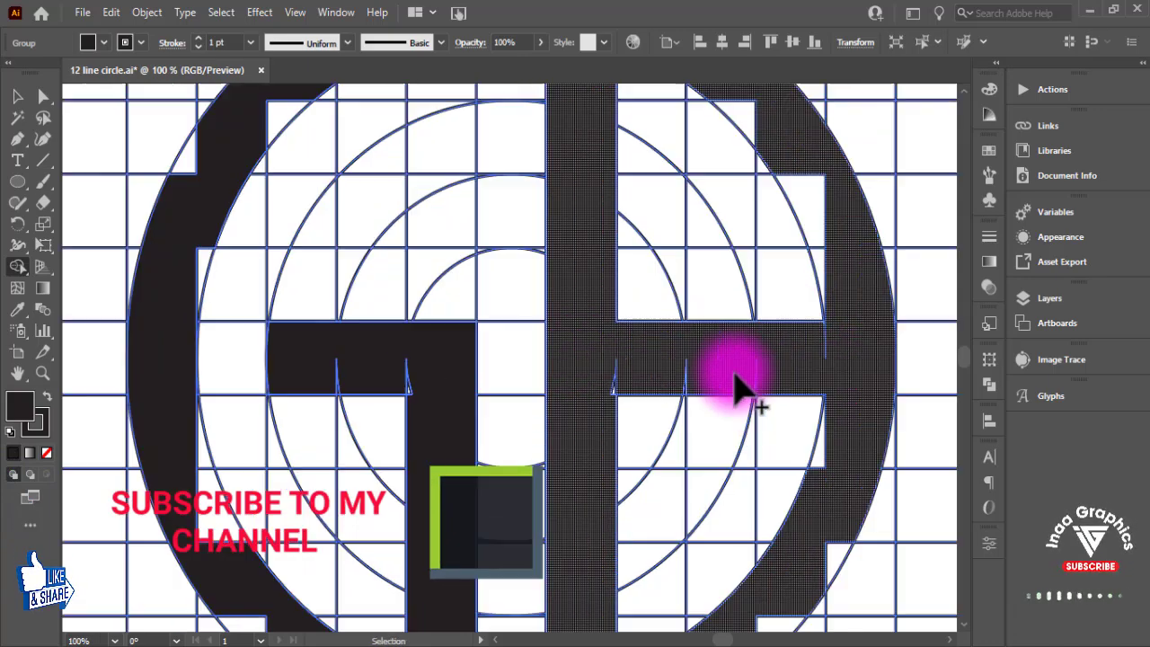
{"action": "key", "text": "ctrl+plus"}
{"action": "scroll", "coordinate": [737, 386], "scroll_direction": "down", "scroll_amount": 2}
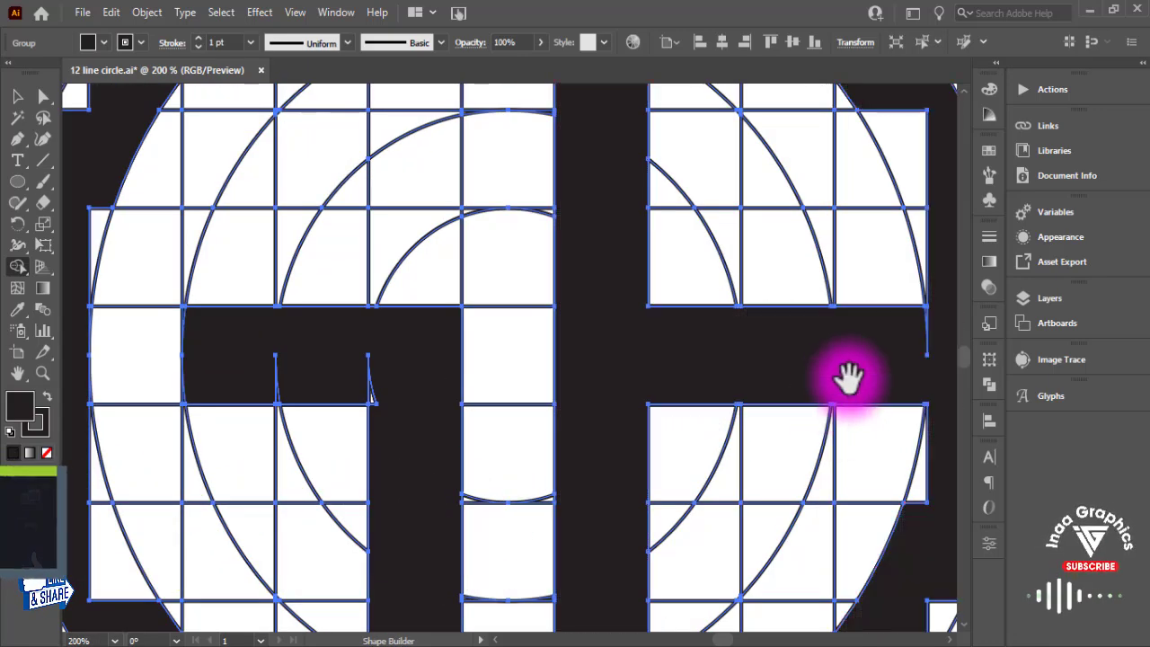
{"action": "scroll", "coordinate": [842, 377], "scroll_direction": "up", "scroll_amount": 2}
{"action": "mouse_move", "coordinate": [660, 312]}
{"action": "left_mouse_down"}
{"action": "mouse_move", "coordinate": [636, 513]}
{"action": "mouse_move", "coordinate": [709, 418]}
{"action": "mouse_move", "coordinate": [654, 463]}
{"action": "left_mouse_up"}
{"action": "scroll", "coordinate": [628, 475], "scroll_direction": "left", "scroll_amount": 5}
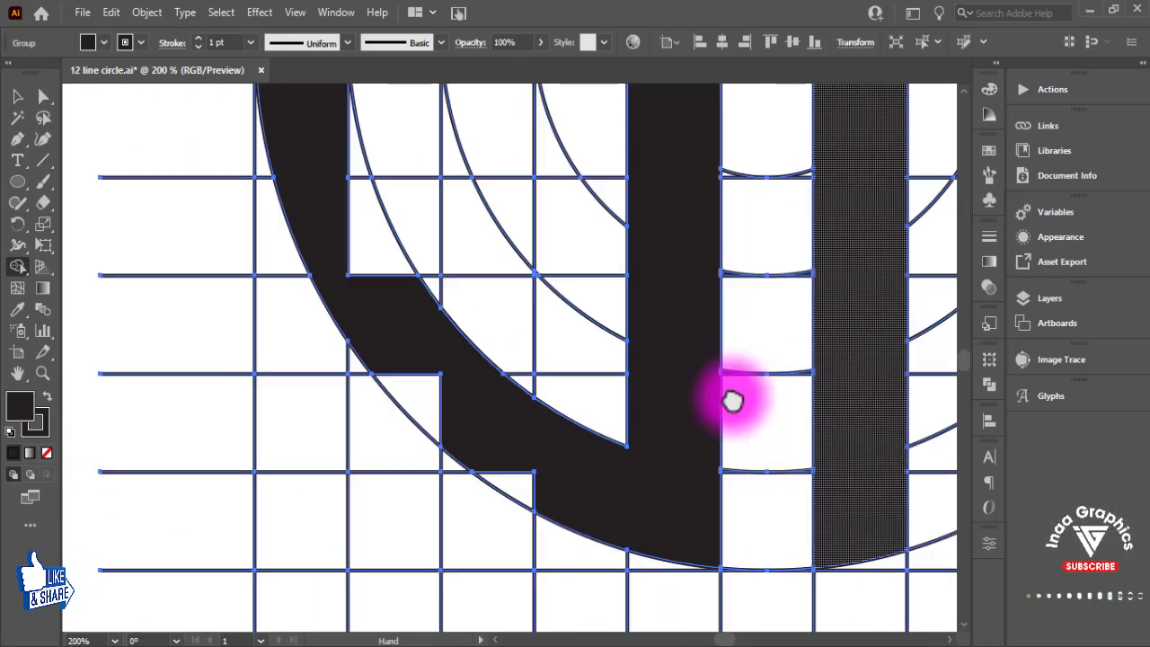
{"action": "mouse_move", "coordinate": [580, 479]}
{"action": "left_mouse_down"}
{"action": "mouse_move", "coordinate": [346, 203]}
{"action": "mouse_move", "coordinate": [437, 482]}
{"action": "left_mouse_up"}
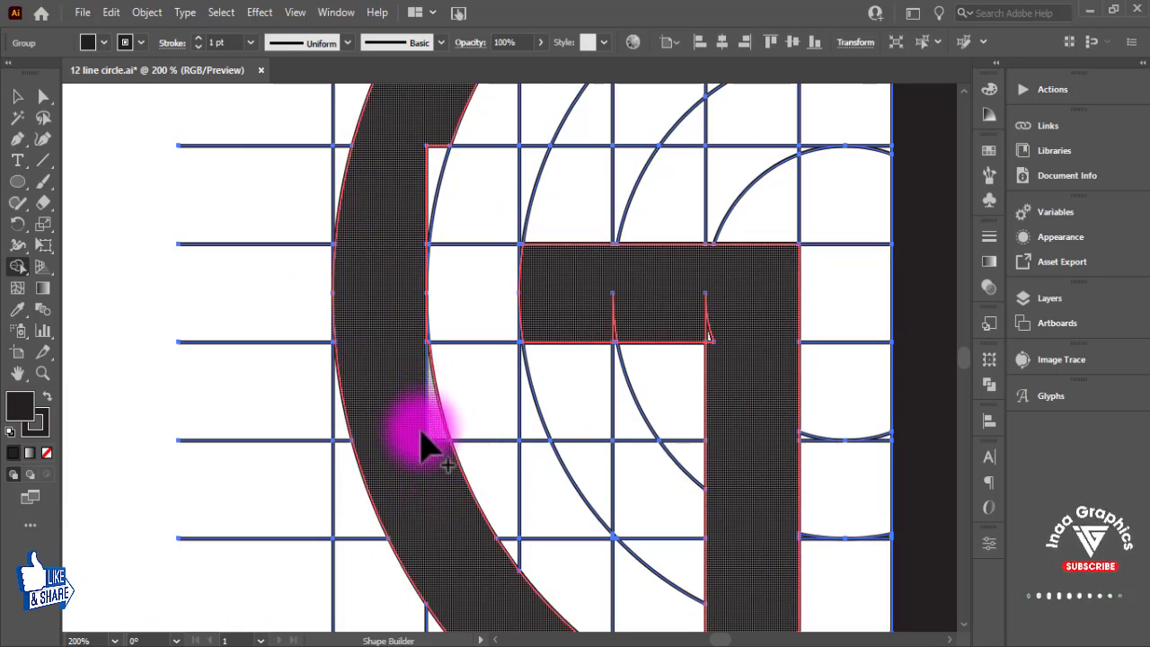
{"action": "left_click_drag", "start_coordinate": [640, 366], "coordinate": [663, 314]}
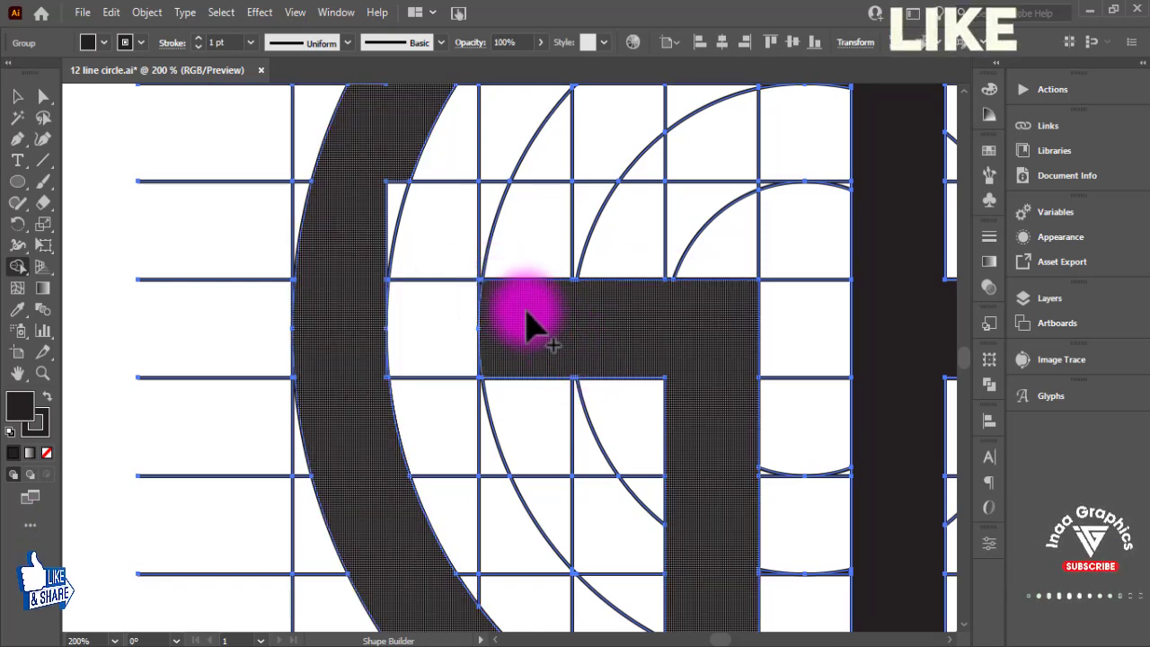
Merge the large dark regions and the sliver under the top line into one solid shape
{"action": "scroll", "coordinate": [525, 328], "scroll_direction": "up", "scroll_amount": 3}
{"action": "scroll", "coordinate": [565, 295], "scroll_direction": "up", "scroll_amount": 2}
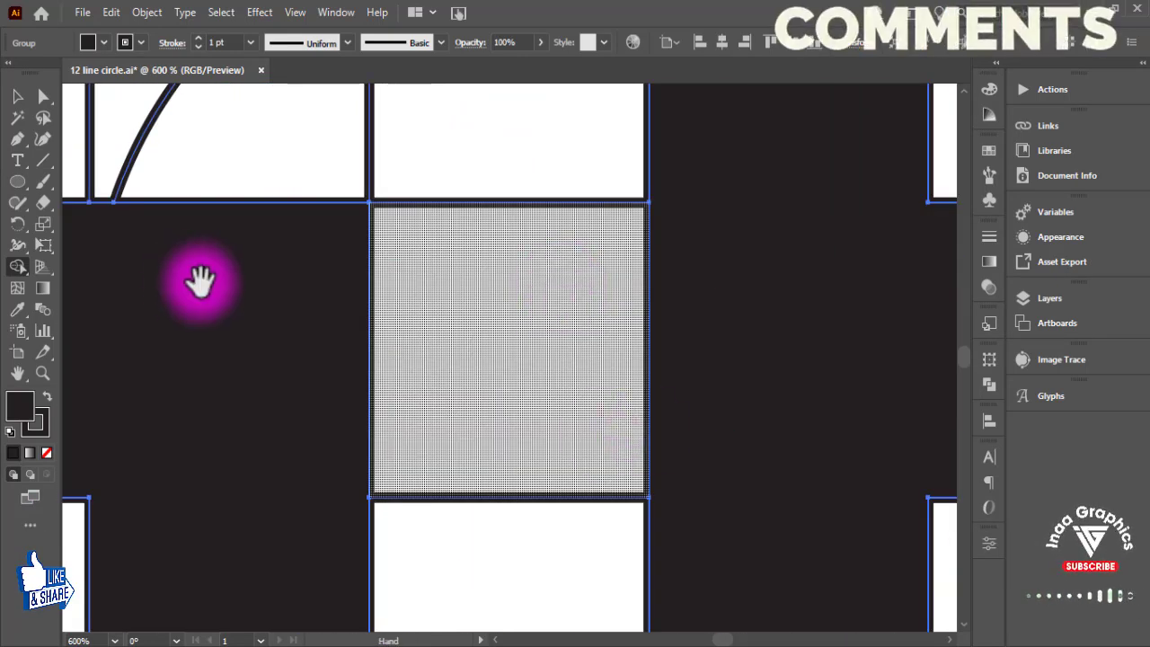
{"action": "left_click_drag", "start_coordinate": [201, 275], "coordinate": [612, 364]}
{"action": "left_click_drag", "start_coordinate": [449, 375], "coordinate": [659, 311]}
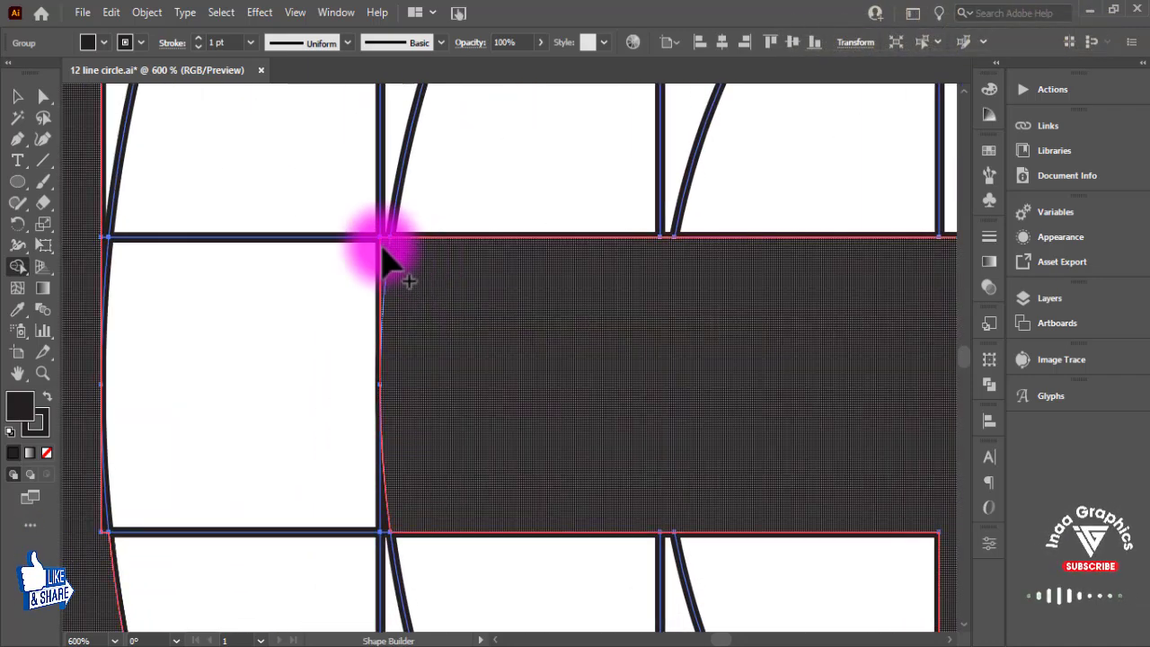
{"action": "left_click_drag", "start_coordinate": [385, 261], "coordinate": [406, 536]}
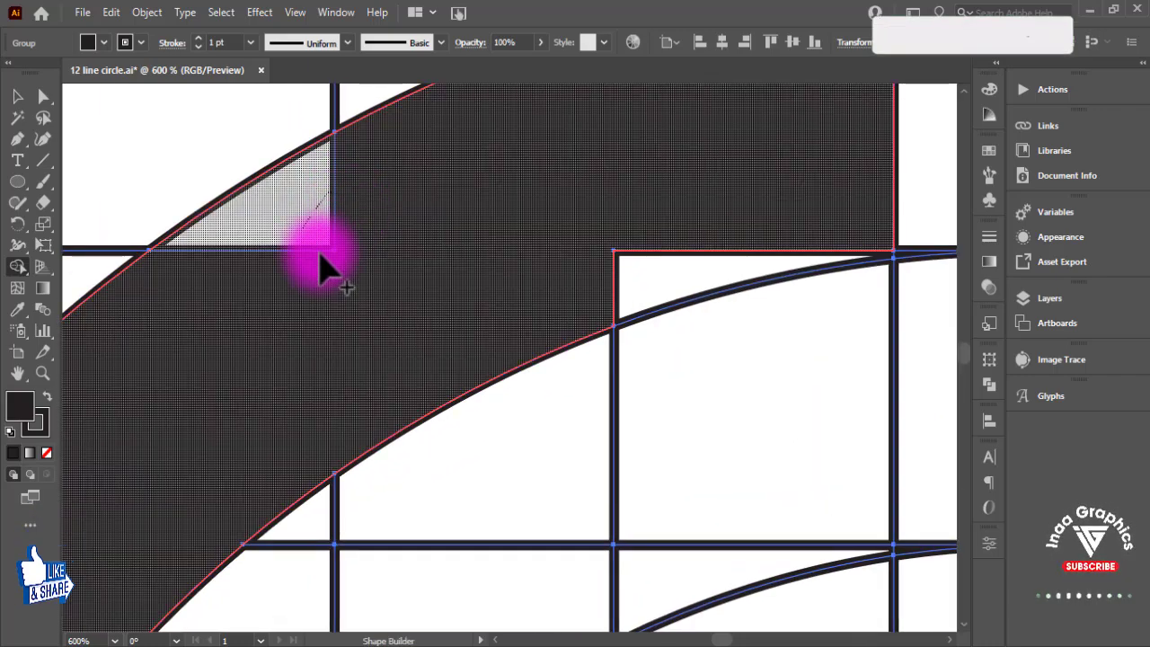
{"action": "left_click_drag", "start_coordinate": [320, 314], "coordinate": [699, 252]}
{"action": "left_click_drag", "start_coordinate": [655, 282], "coordinate": [642, 243]}
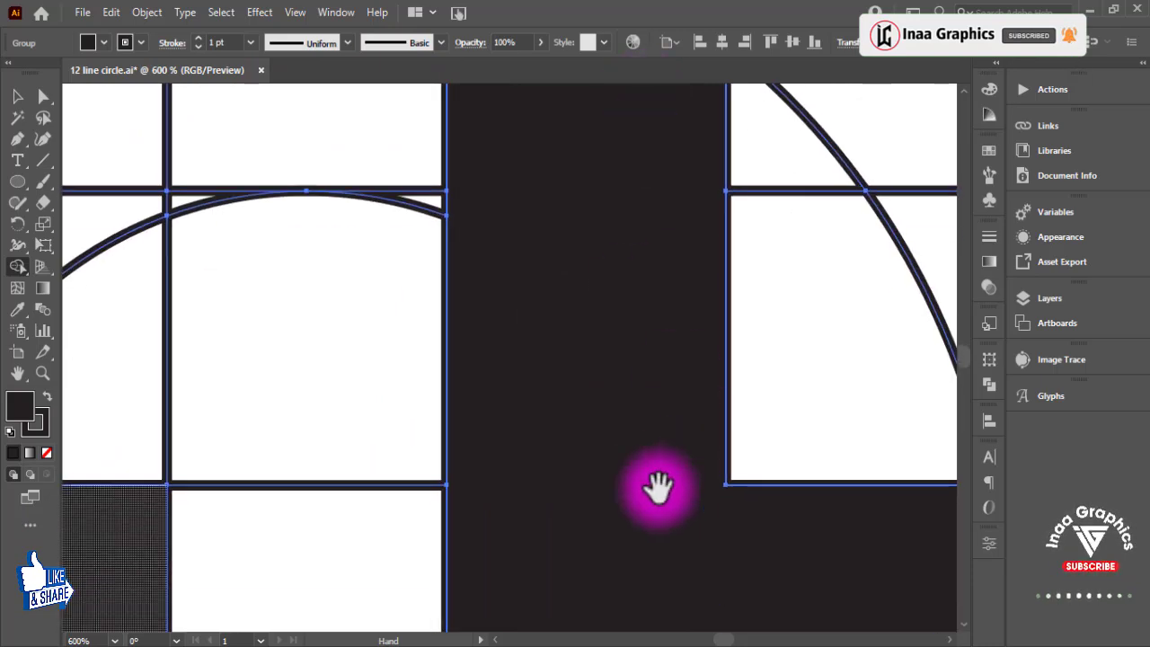
Pan and zoom around the letters to inspect the joints, dismissing an anchor point warning
{"action": "mouse_move", "coordinate": [796, 334]}
{"action": "left_mouse_down"}
{"action": "mouse_move", "coordinate": [434, 393]}
{"action": "mouse_move", "coordinate": [575, 385]}
{"action": "left_mouse_up"}
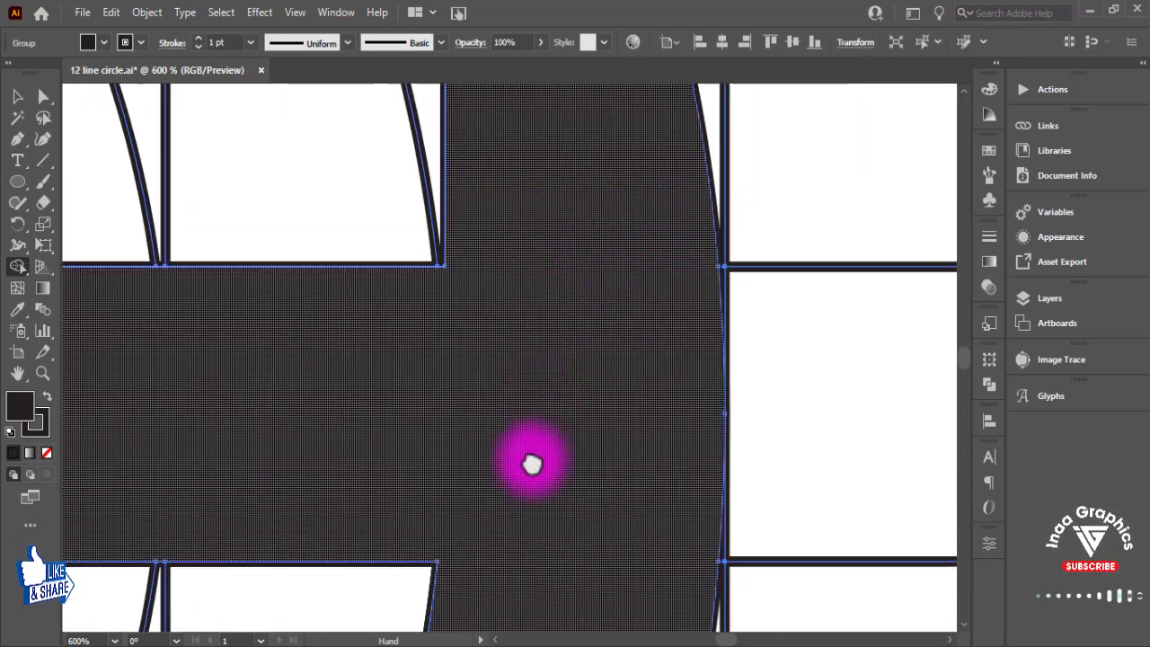
{"action": "left_click_drag", "start_coordinate": [617, 243], "coordinate": [641, 449]}
{"action": "left_click_drag", "start_coordinate": [552, 273], "coordinate": [575, 629]}
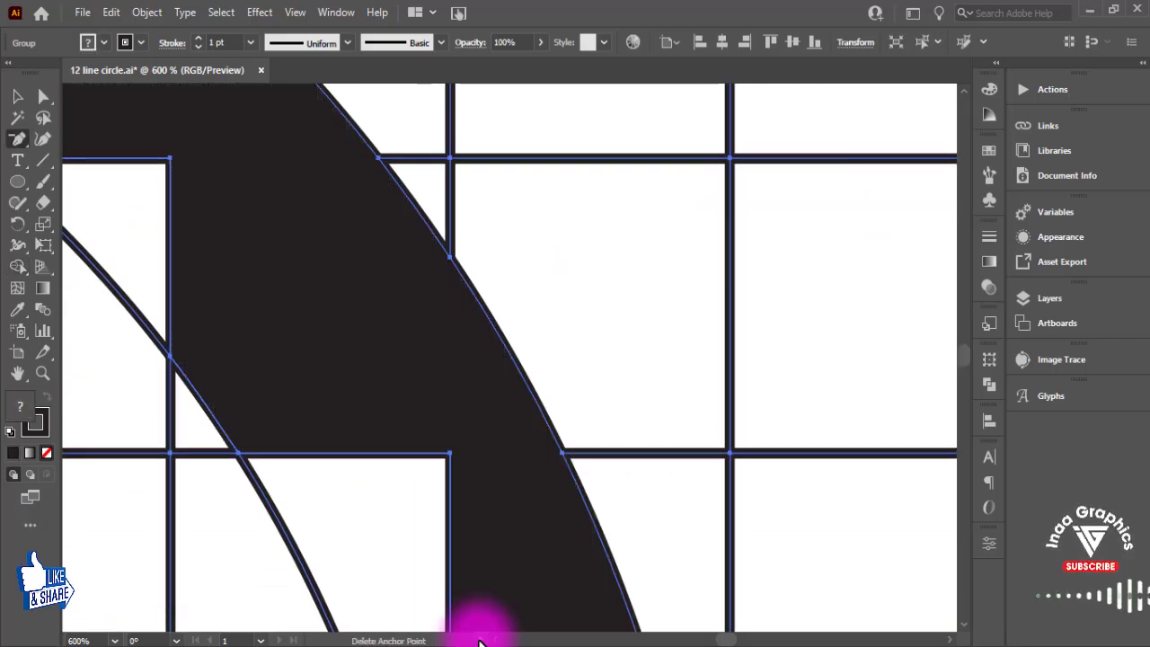
{"action": "key", "text": "ctrl+minus"}
{"action": "key", "text": "ctrl+minus"}
{"action": "key", "text": "ctrl+minus"}
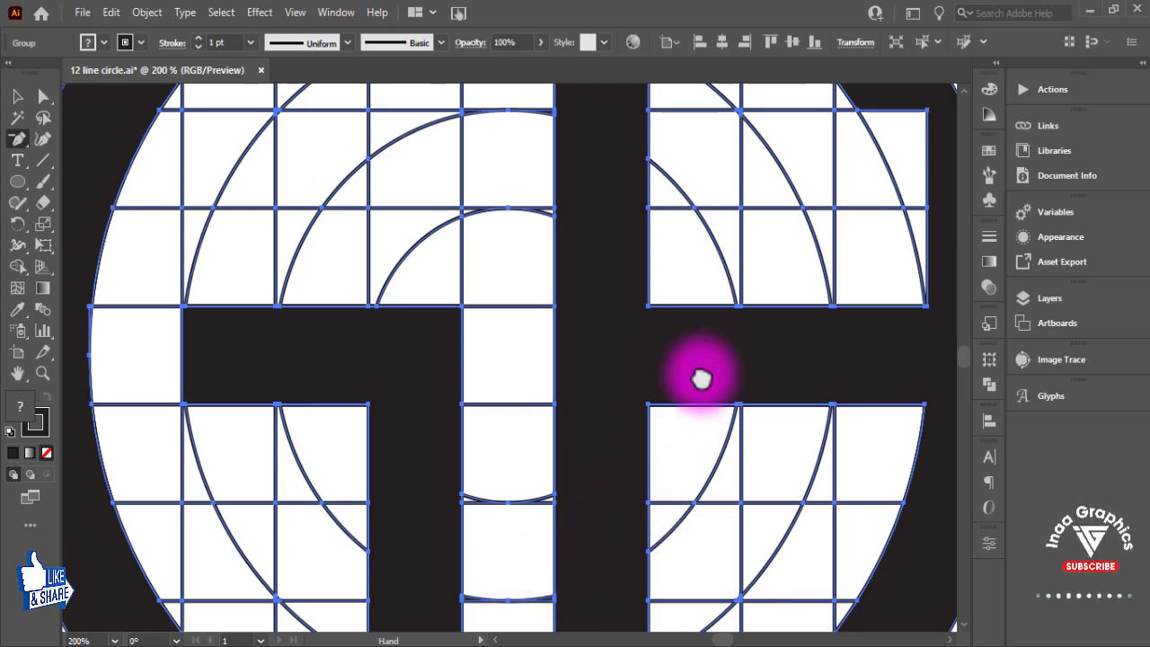
{"action": "mouse_move", "coordinate": [701, 378]}
{"action": "left_mouse_down"}
{"action": "mouse_move", "coordinate": [557, 403]}
{"action": "mouse_move", "coordinate": [560, 216]}
{"action": "left_mouse_up"}
{"action": "key", "text": "minus"}
{"action": "left_click", "coordinate": [561, 251]}
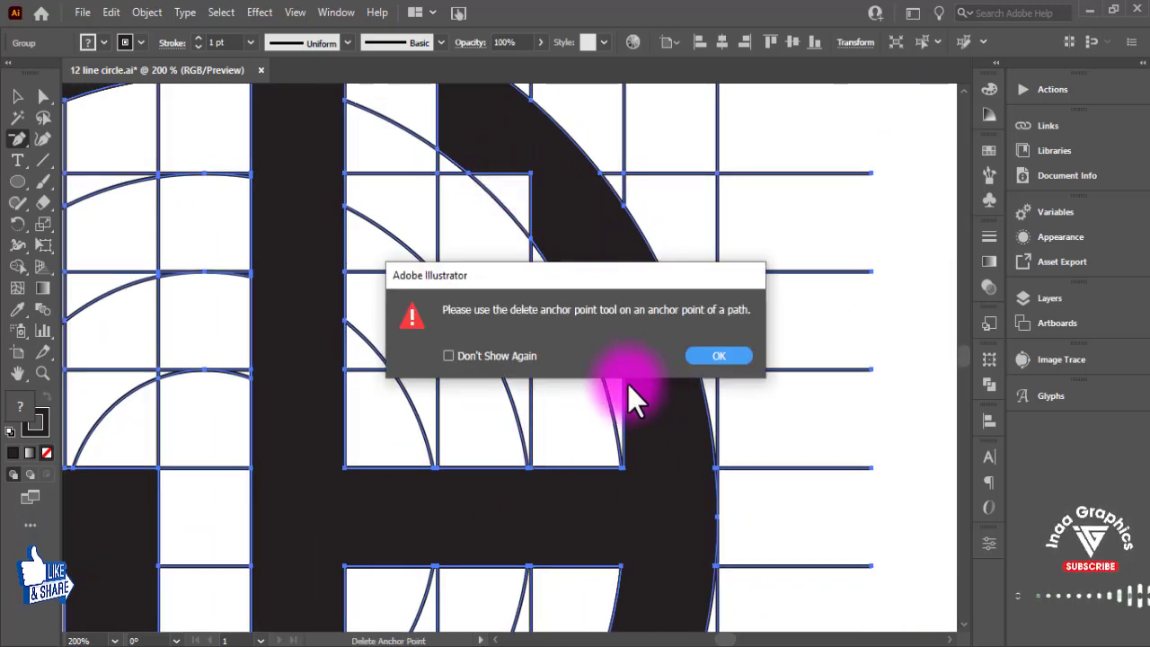
{"action": "left_click", "coordinate": [696, 358]}
{"action": "key", "text": "shift+m"}
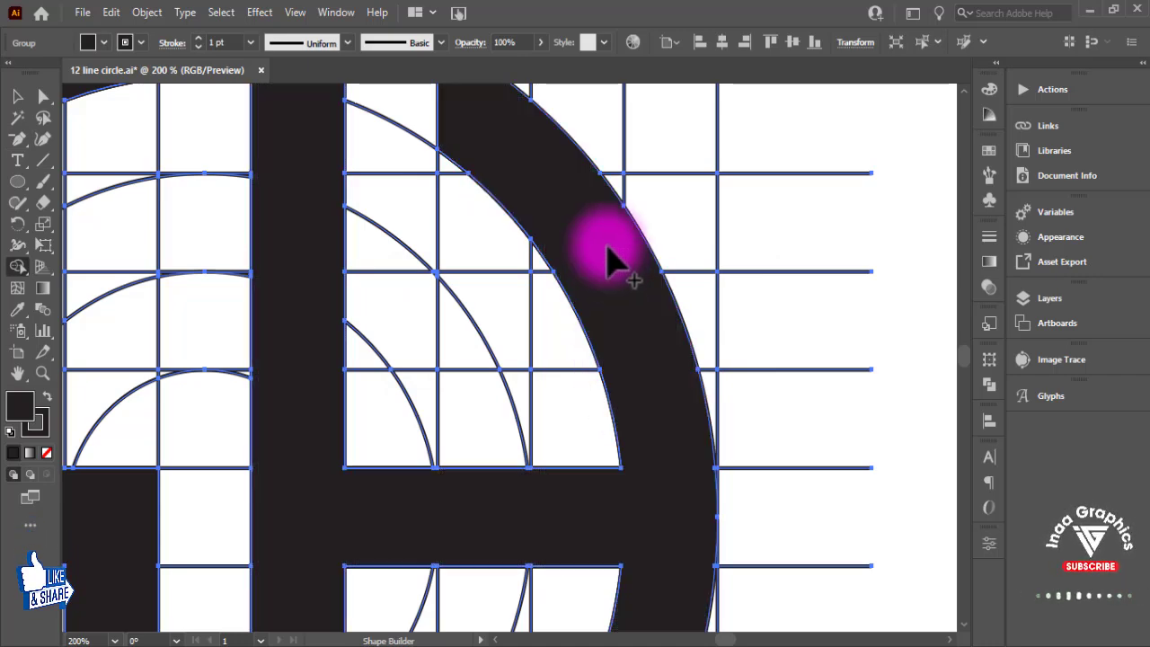
{"action": "mouse_move", "coordinate": [616, 257]}
{"action": "left_mouse_down"}
{"action": "mouse_move", "coordinate": [686, 435]}
{"action": "mouse_move", "coordinate": [680, 129]}
{"action": "mouse_move", "coordinate": [745, 264]}
{"action": "mouse_move", "coordinate": [736, 180]}
{"action": "mouse_move", "coordinate": [841, 288]}
{"action": "left_mouse_up"}
{"action": "mouse_move", "coordinate": [449, 300]}
{"action": "left_mouse_down"}
{"action": "mouse_move", "coordinate": [590, 347]}
{"action": "mouse_move", "coordinate": [506, 396]}
{"action": "mouse_move", "coordinate": [606, 281]}
{"action": "mouse_move", "coordinate": [449, 426]}
{"action": "left_mouse_up"}
{"action": "mouse_move", "coordinate": [655, 452]}
{"action": "left_mouse_down"}
{"action": "mouse_move", "coordinate": [608, 393]}
{"action": "mouse_move", "coordinate": [568, 201]}
{"action": "mouse_move", "coordinate": [565, 116]}
{"action": "mouse_move", "coordinate": [587, 488]}
{"action": "mouse_move", "coordinate": [564, 450]}
{"action": "left_mouse_up"}
Alt-drag a spare copy of the logo onto the left pasteboard
{"action": "scroll", "coordinate": [549, 442], "scroll_direction": "down", "scroll_amount": 3}
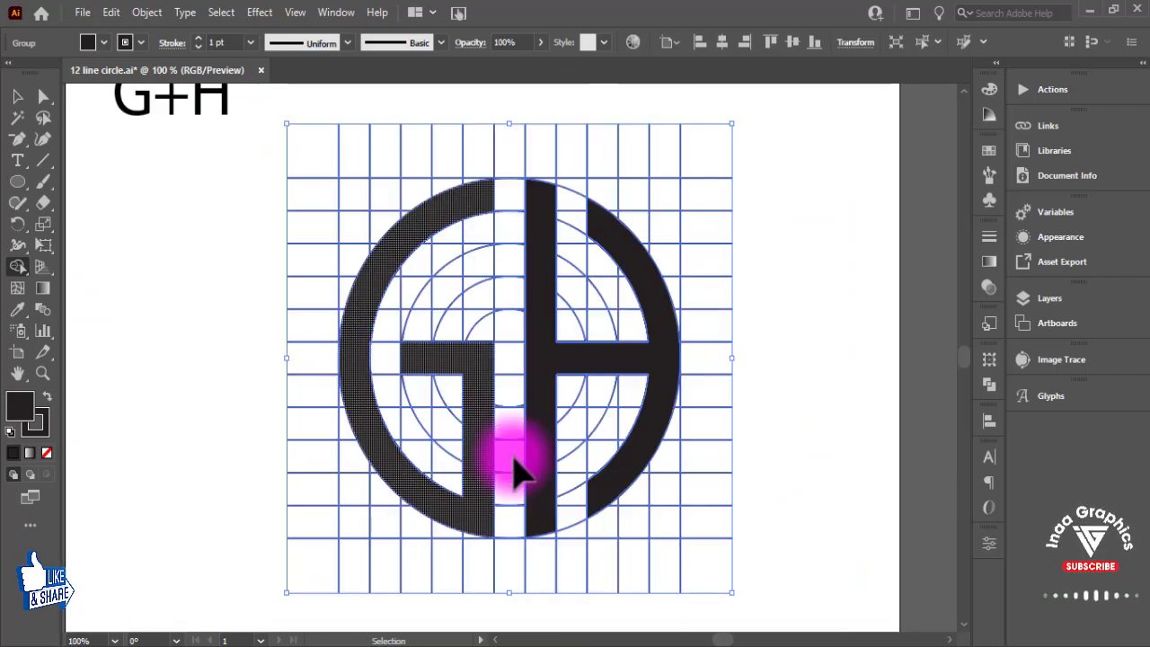
{"action": "scroll", "coordinate": [513, 462], "scroll_direction": "down", "scroll_amount": 2}
{"action": "scroll", "coordinate": [513, 462], "scroll_direction": "down", "scroll_amount": 1}
{"action": "left_click_drag", "start_coordinate": [479, 462], "coordinate": [674, 362]}
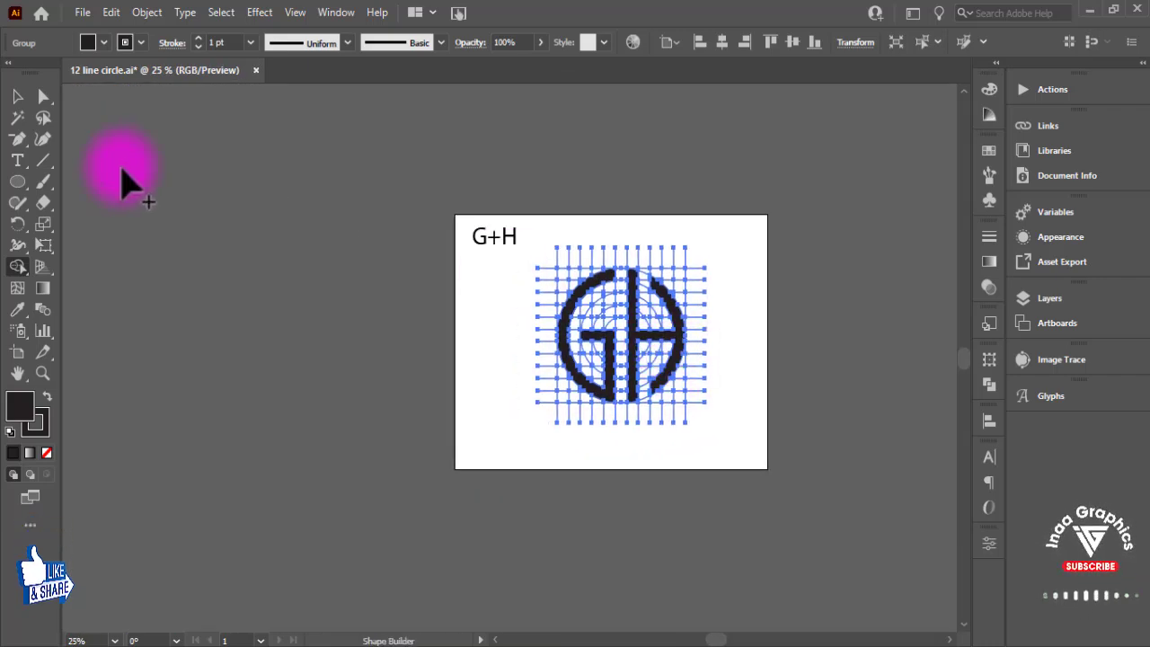
{"action": "left_click", "coordinate": [18, 96]}
{"action": "left_click", "coordinate": [655, 398]}
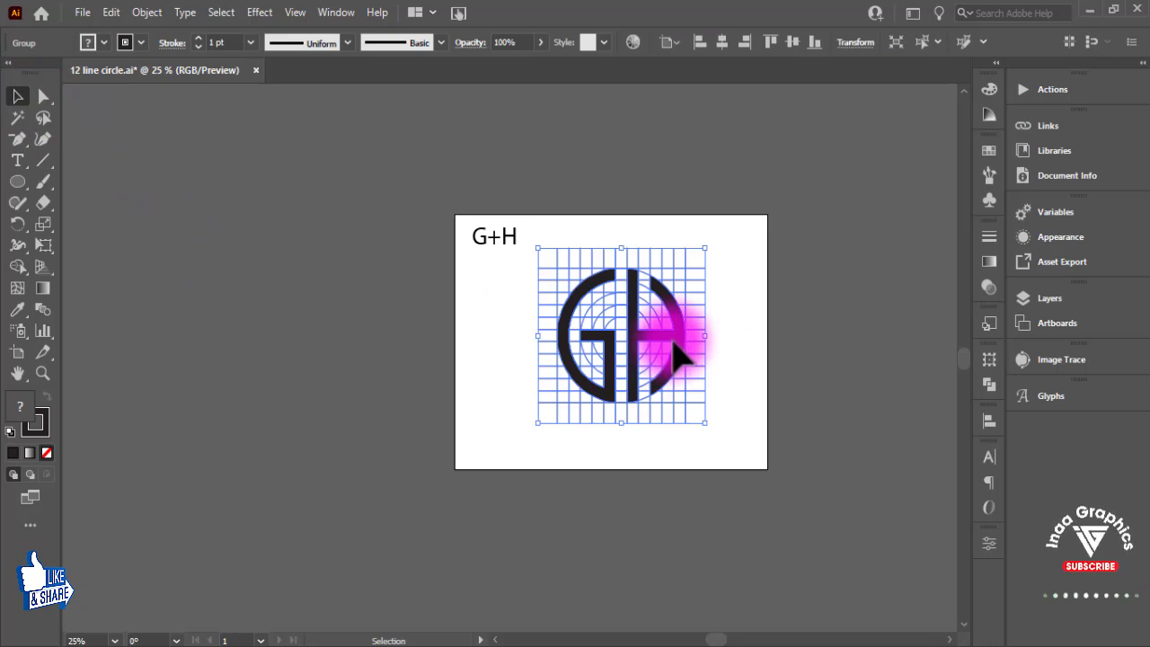
{"action": "left_click_drag", "start_coordinate": [716, 389], "coordinate": [185, 360]}
{"action": "left_click", "coordinate": [701, 494]}
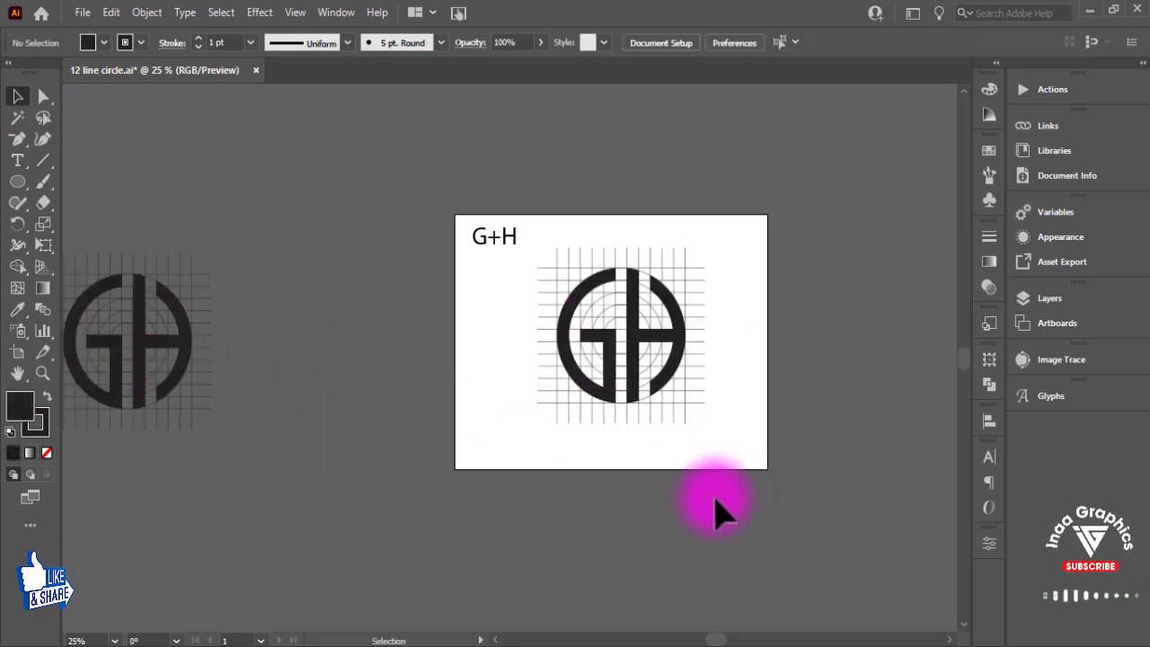
Move the G and H letter shapes off the artboard to the left
{"action": "scroll", "coordinate": [710, 512], "scroll_direction": "up", "scroll_amount": 1}
{"action": "left_click_drag", "start_coordinate": [760, 437], "coordinate": [578, 398]}
{"action": "right_click", "coordinate": [568, 392]}
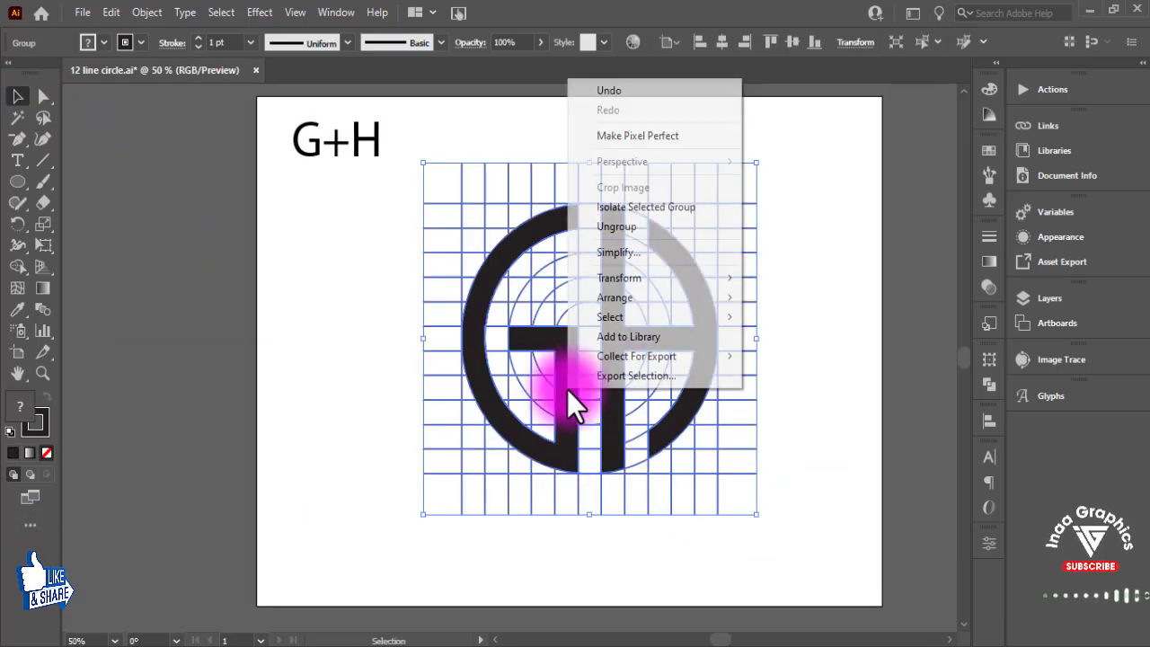
{"action": "left_click", "coordinate": [460, 284]}
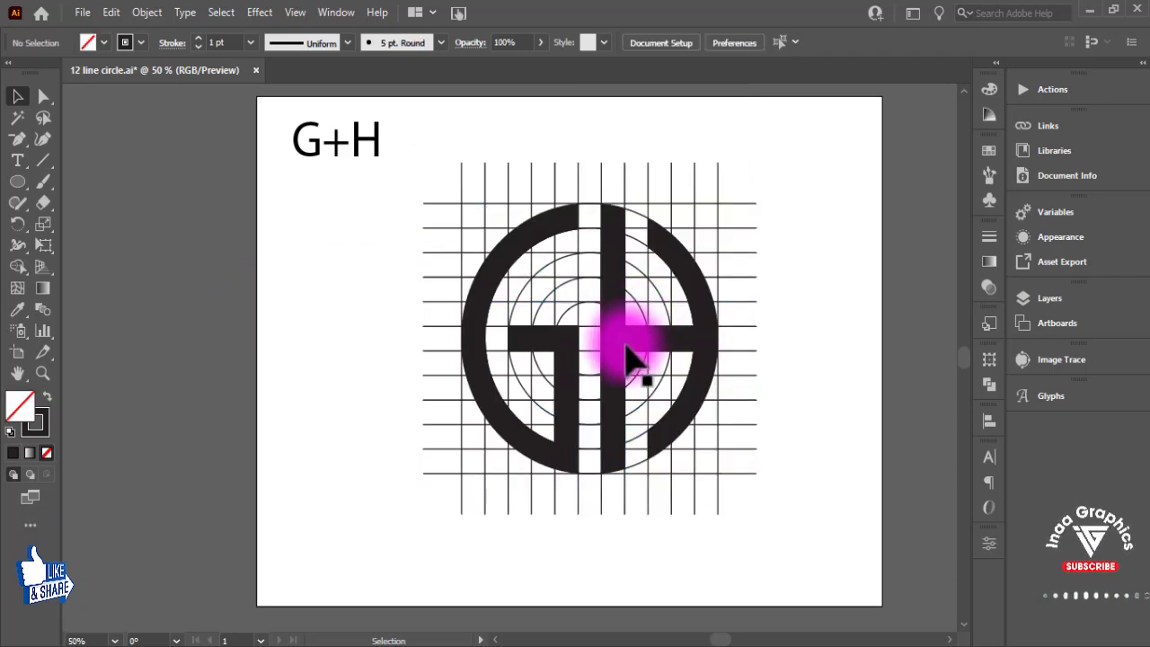
{"action": "left_click", "coordinate": [627, 353]}
{"action": "left_click", "coordinate": [326, 398]}
{"action": "left_click", "coordinate": [614, 353]}
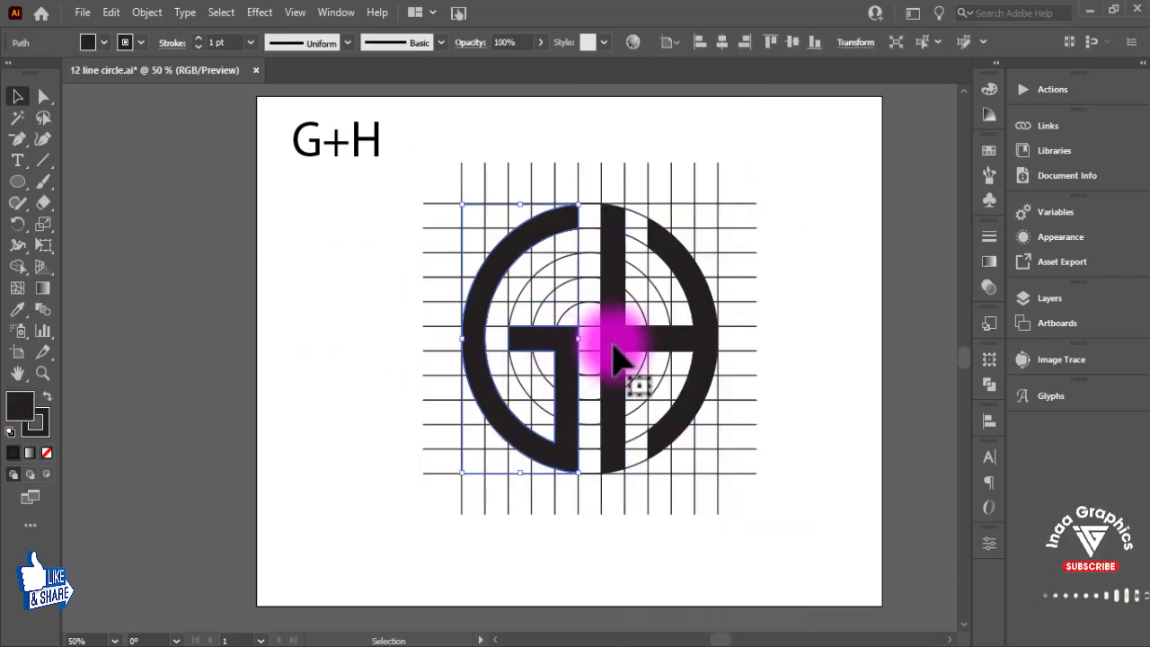
{"action": "left_click", "coordinate": [662, 372], "text": "shift"}
{"action": "left_click_drag", "start_coordinate": [662, 372], "coordinate": [236, 457]}
Delete the leftover grid lines and move the GH letters back to the artboard centre
{"action": "left_click", "coordinate": [842, 517]}
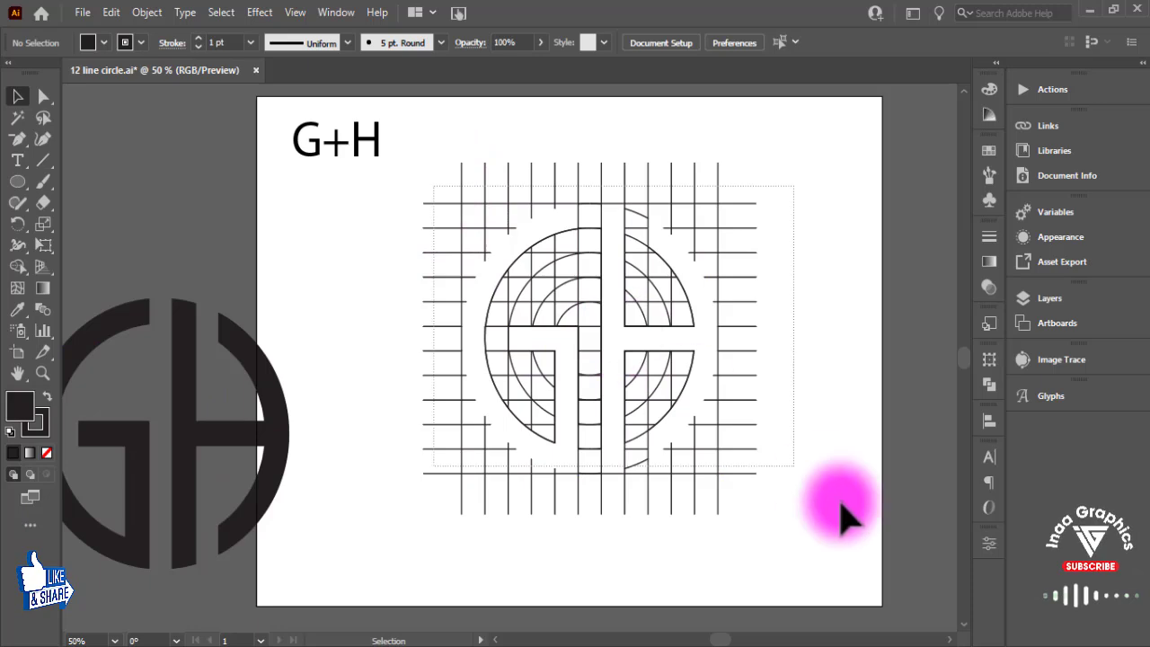
{"action": "left_click", "coordinate": [698, 449]}
{"action": "key", "text": "Delete"}
{"action": "left_click", "coordinate": [183, 458]}
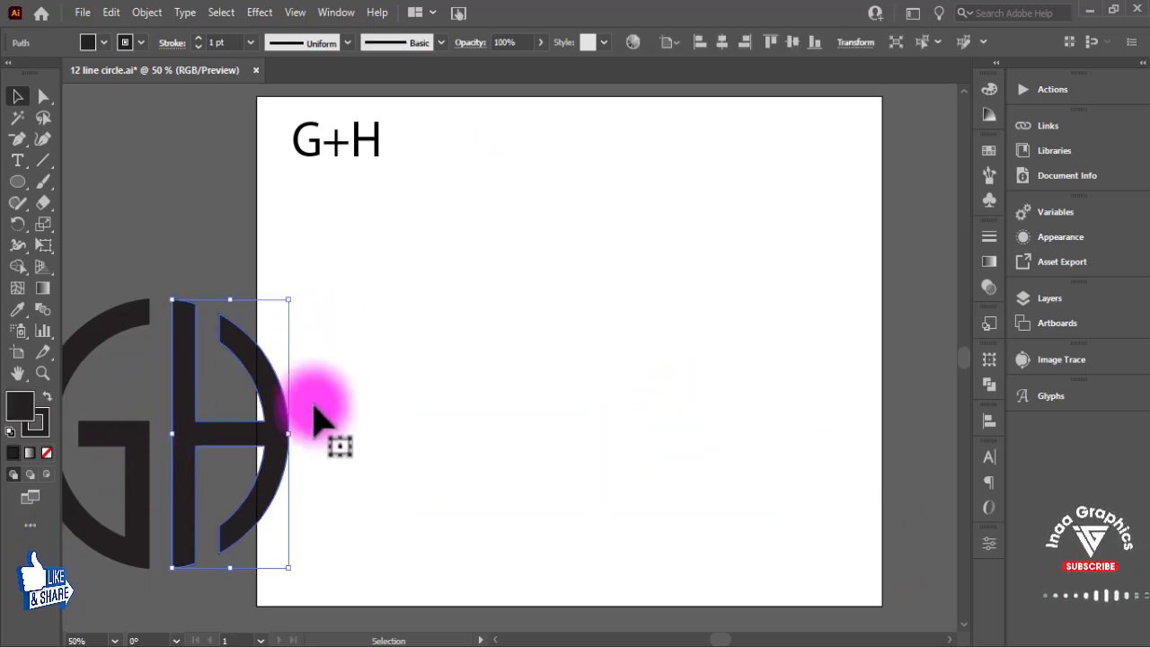
{"action": "left_click_drag", "start_coordinate": [149, 485], "coordinate": [553, 422]}
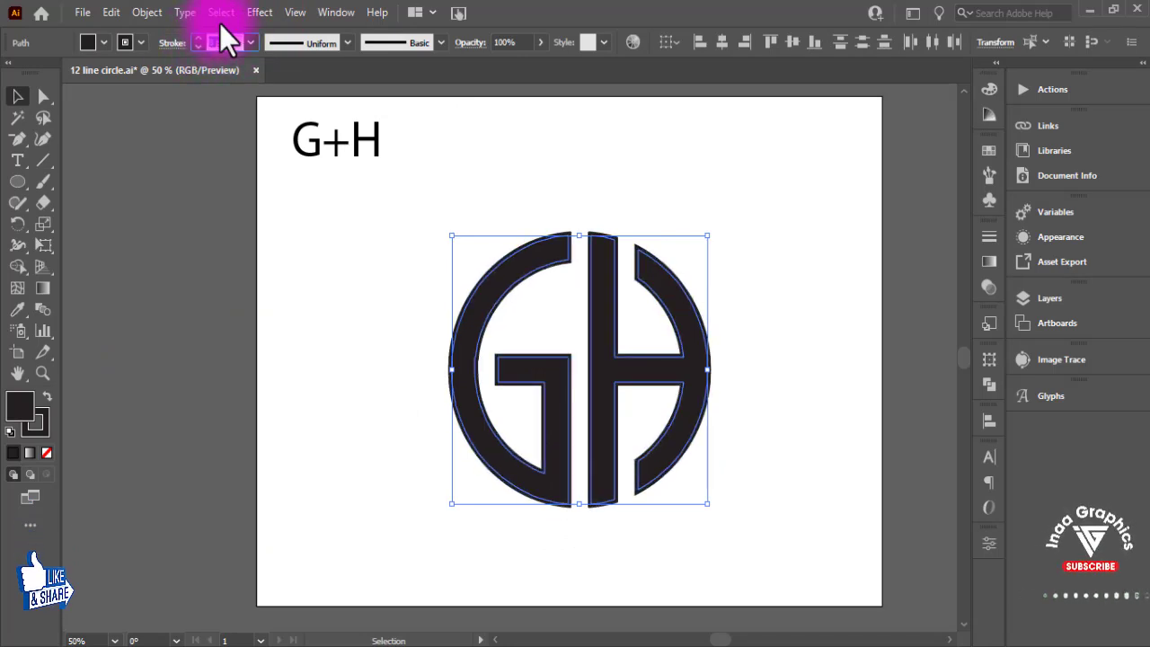
Expand the logo's fill and stroke, then unite it with Pathfinder
{"action": "left_click", "coordinate": [146, 13]}
{"action": "left_click", "coordinate": [215, 220]}
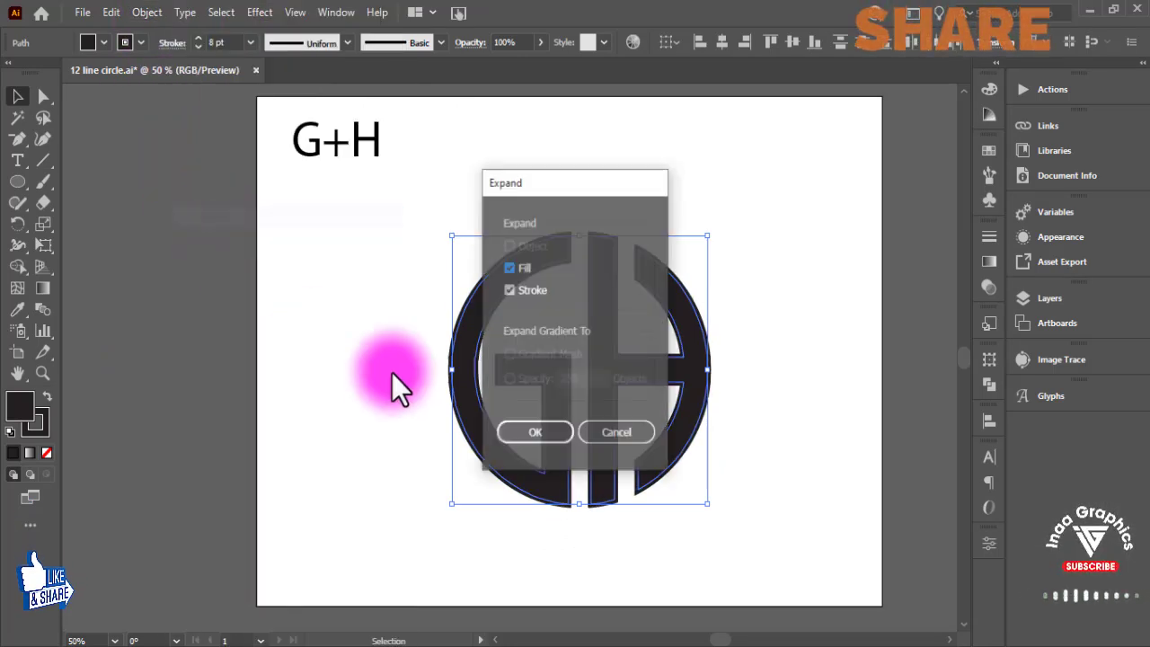
{"action": "left_click", "coordinate": [523, 435]}
{"action": "left_click", "coordinate": [989, 384]}
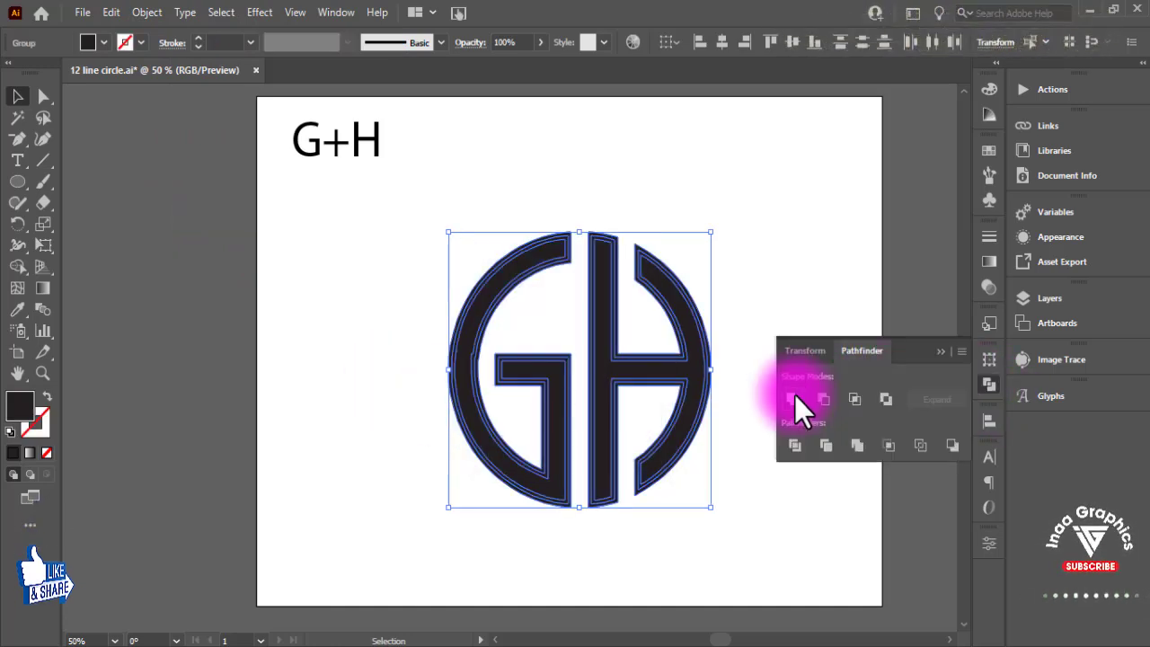
{"action": "left_click", "coordinate": [792, 398]}
{"action": "left_click", "coordinate": [770, 359]}
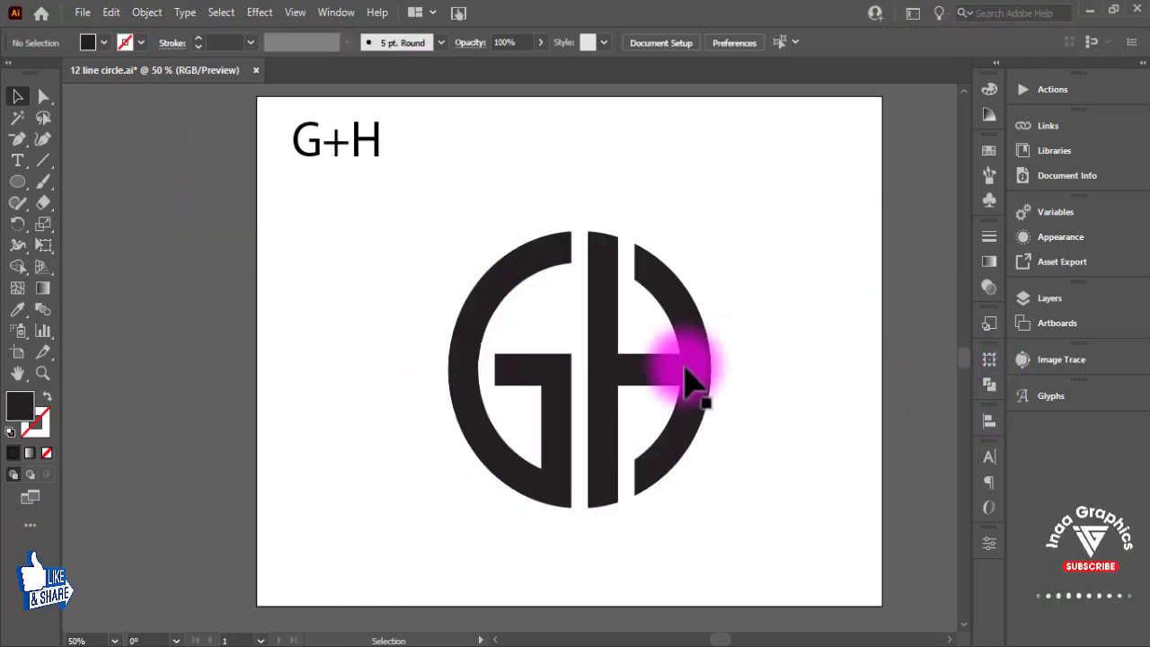
Move the united logo slightly up and left on the artboard
{"action": "mouse_move", "coordinate": [688, 380]}
{"action": "left_mouse_down"}
{"action": "mouse_move", "coordinate": [654, 332]}
{"action": "mouse_move", "coordinate": [663, 352]}
{"action": "left_mouse_up"}
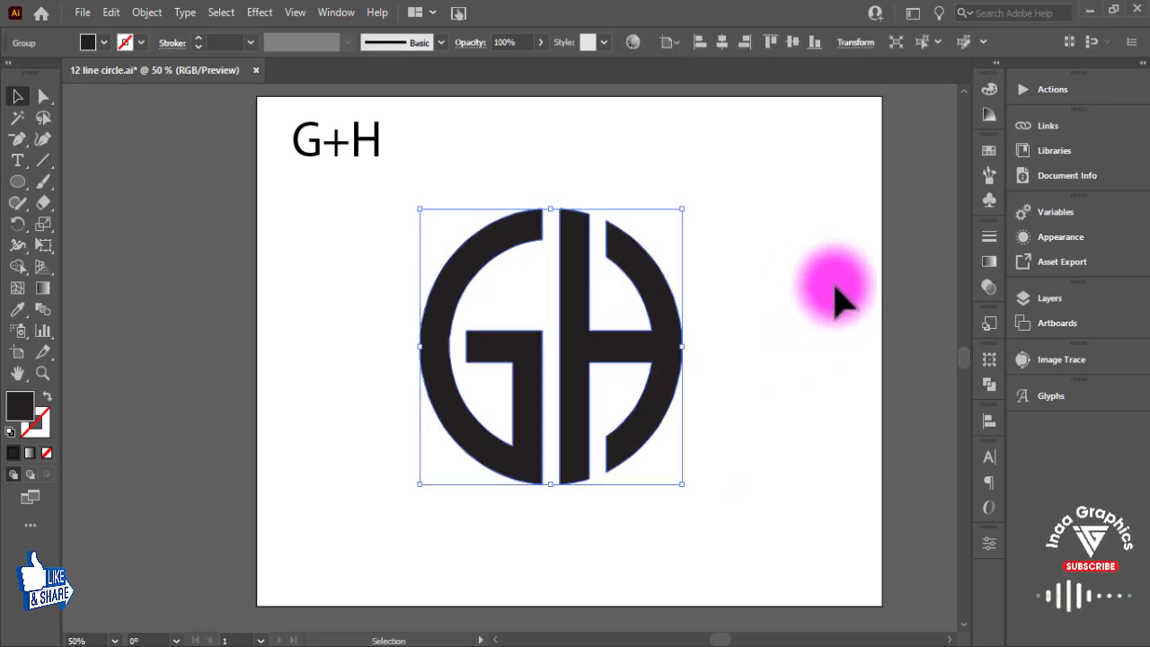
{"action": "left_click", "coordinate": [834, 297]}
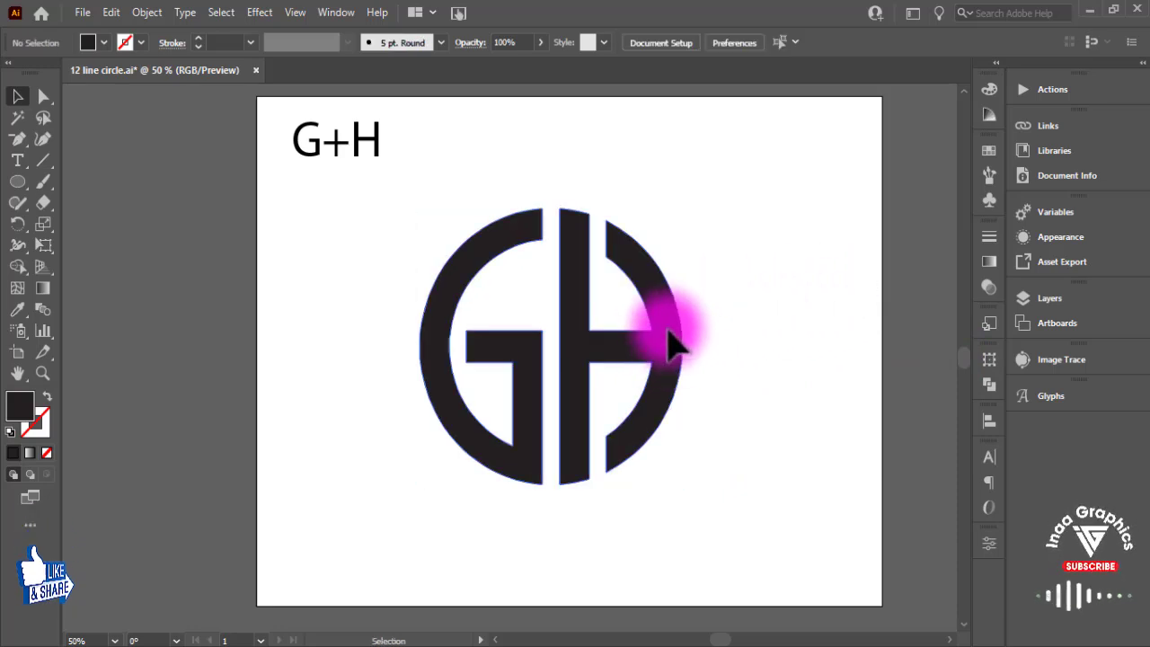
{"action": "left_click_drag", "start_coordinate": [673, 333], "coordinate": [677, 295]}
{"action": "left_click", "coordinate": [305, 231]}
Add 'COMPANY NAME HREE' below the logo and scale it up to about 43 pt
{"action": "left_click", "coordinate": [17, 160]}
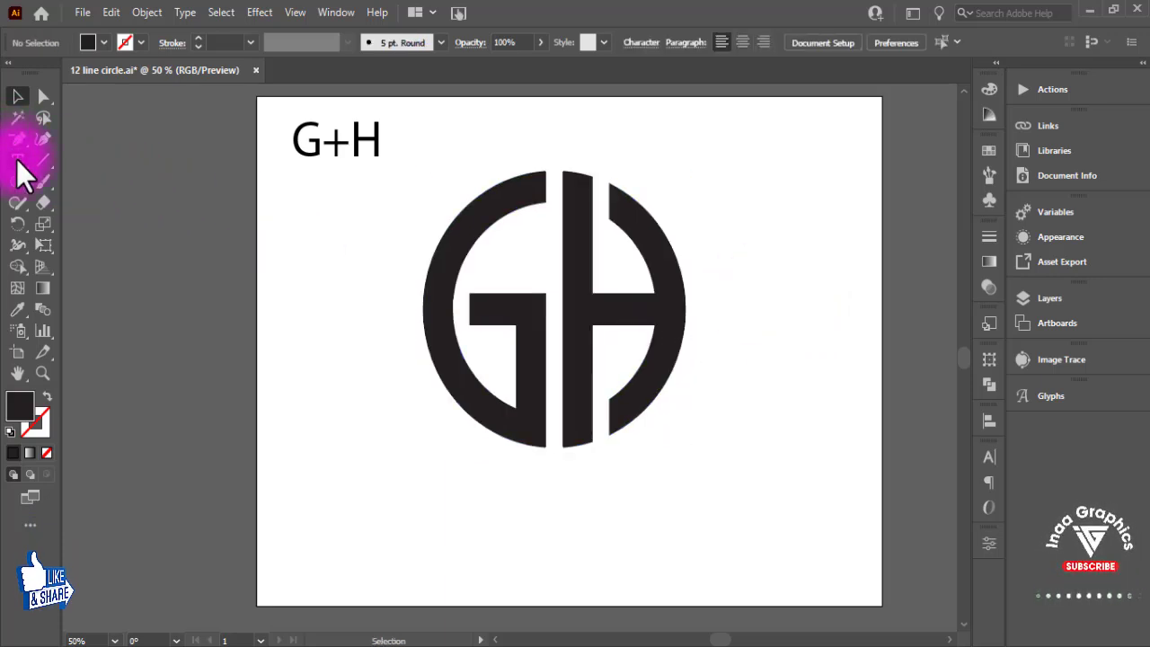
{"action": "left_click", "coordinate": [434, 513]}
{"action": "type", "text": "COMPANY NAME HREE"}
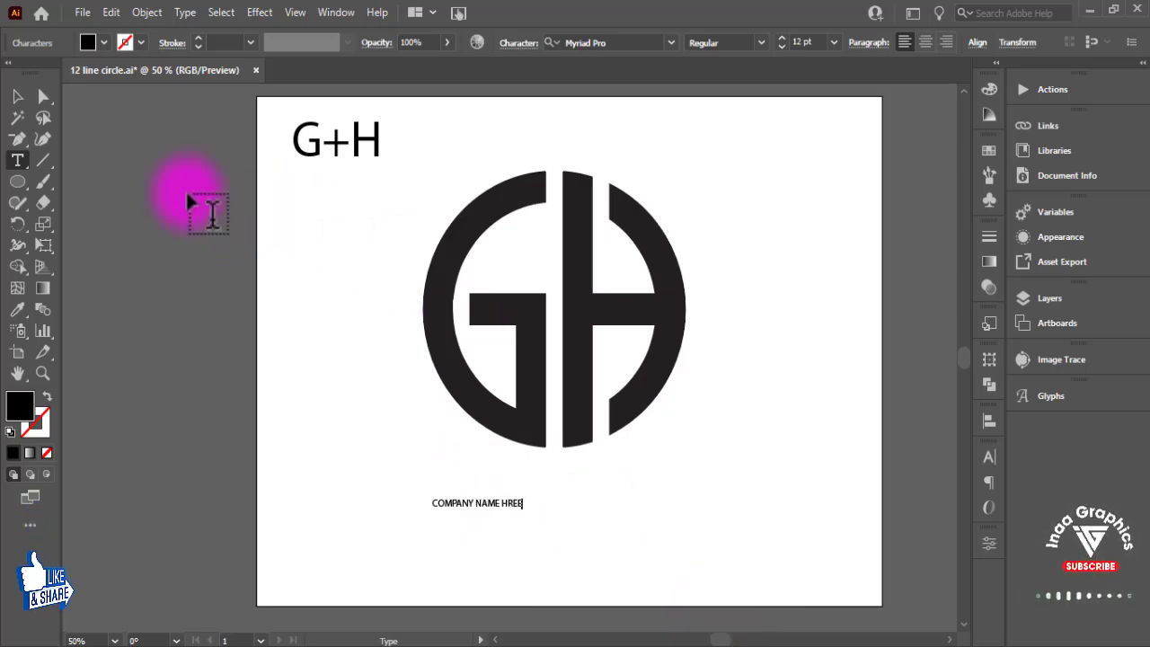
{"action": "left_click", "coordinate": [17, 96]}
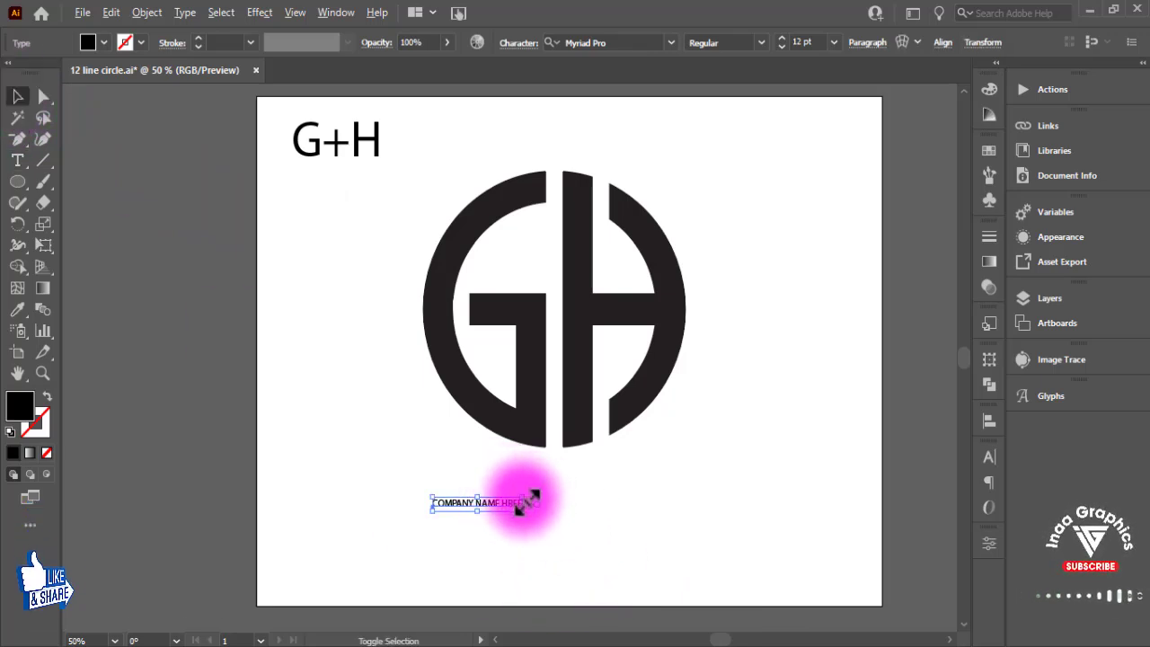
{"action": "mouse_move", "coordinate": [524, 509]}
{"action": "left_mouse_down"}
{"action": "mouse_move", "coordinate": [639, 523]}
{"action": "mouse_move", "coordinate": [655, 508]}
{"action": "left_mouse_up"}
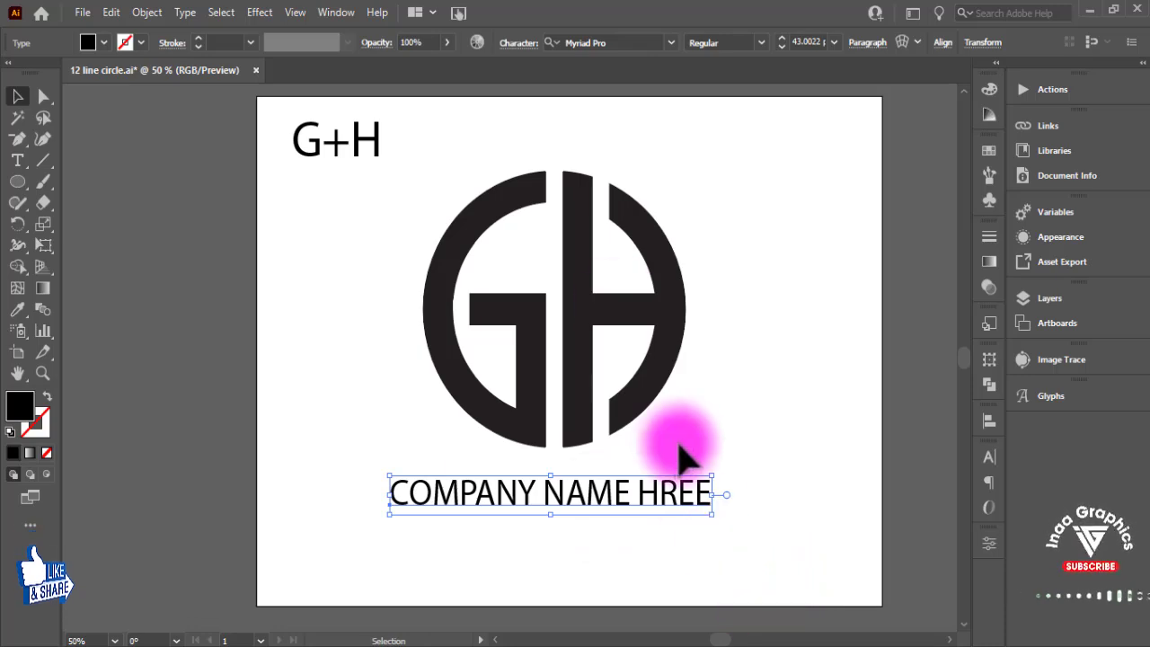
{"action": "left_click_drag", "start_coordinate": [714, 389], "coordinate": [690, 390]}
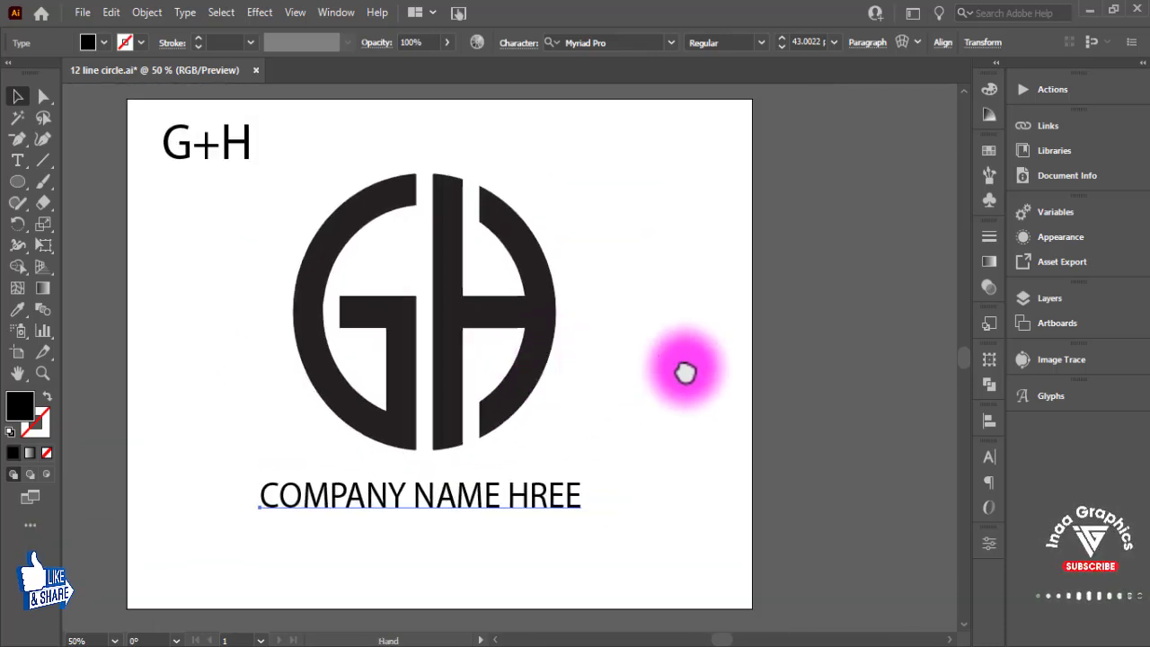
{"action": "mouse_move", "coordinate": [690, 390]}
{"action": "left_mouse_down"}
{"action": "mouse_move", "coordinate": [583, 413]}
{"action": "mouse_move", "coordinate": [716, 418]}
{"action": "mouse_move", "coordinate": [651, 380]}
{"action": "left_mouse_up"}
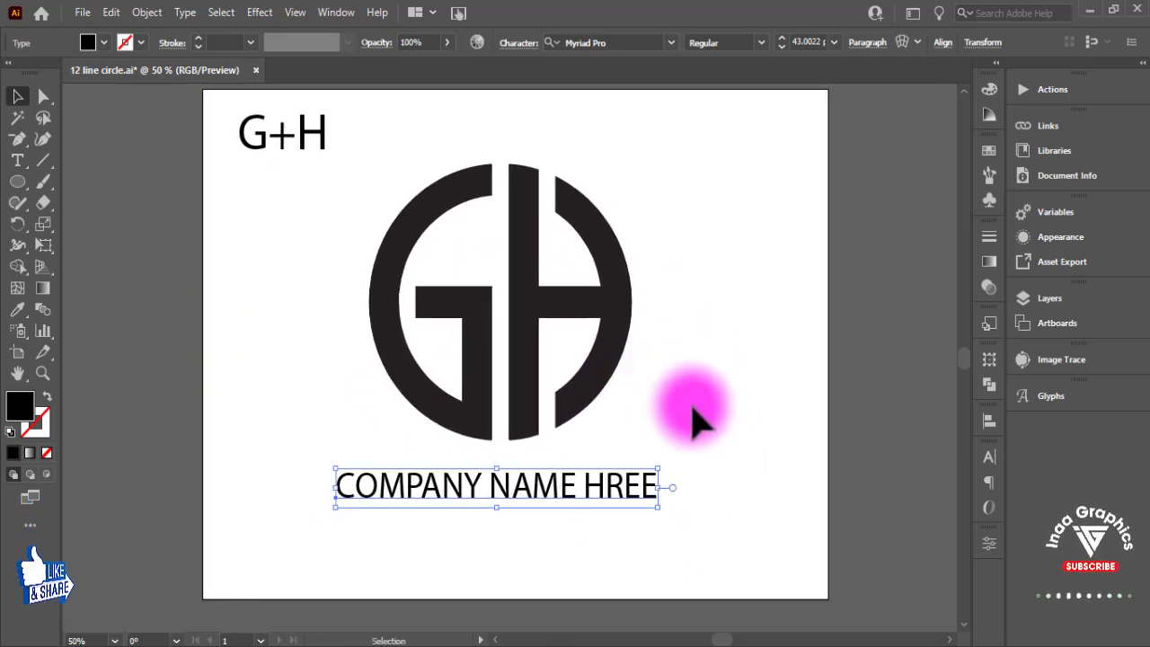